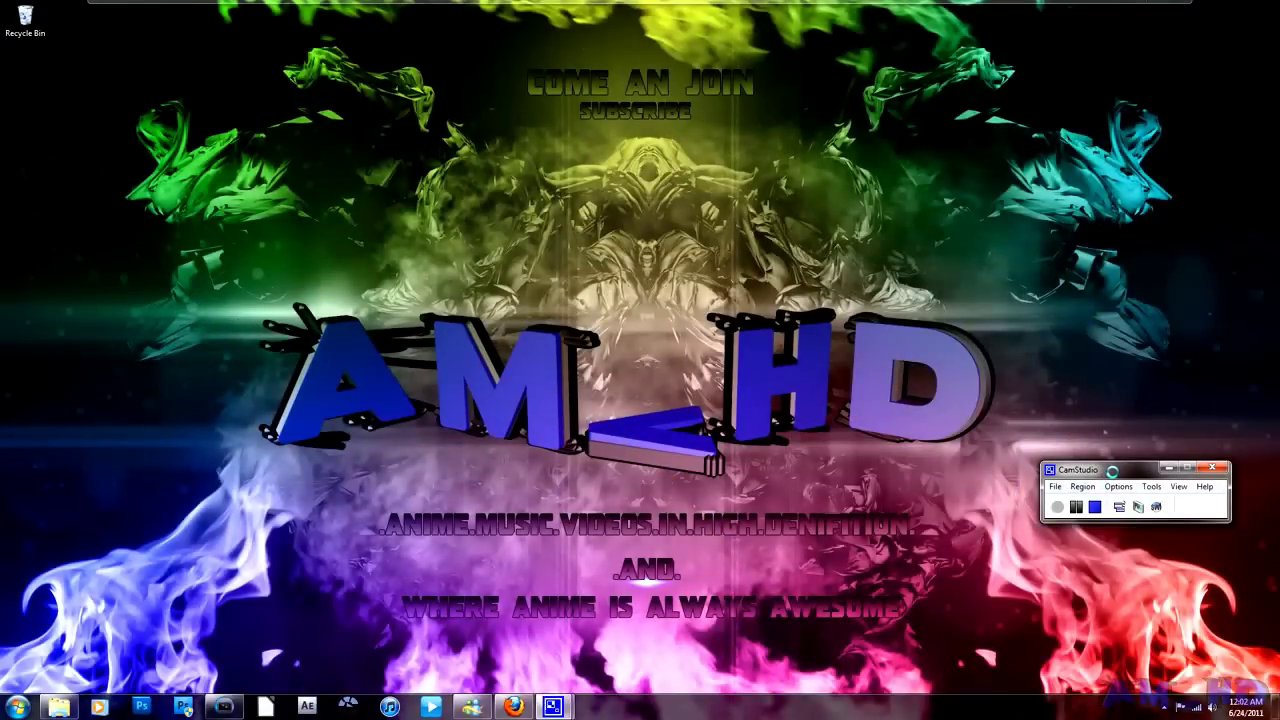
Move the CamStudio window down into the bottom-right corner of the desktop.
mouse_move(1080, 469)
left_mouse_down()
mouse_move(1114, 527)
mouse_move(1106, 601)
mouse_move(1123, 634)
left_mouse_up()
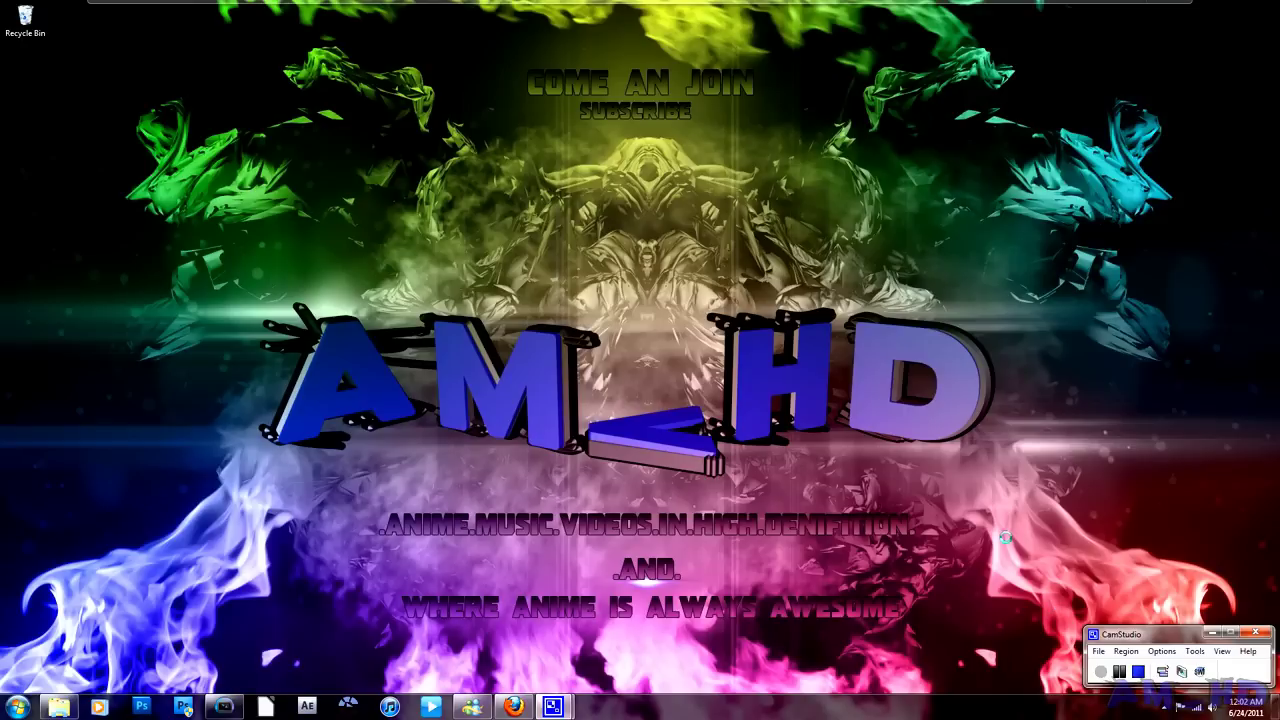
Restore Vegas and scrub the timeline to preview frames in both clips, including 00:00:20;05 and 00:00:46;29.
left_click(222, 707)
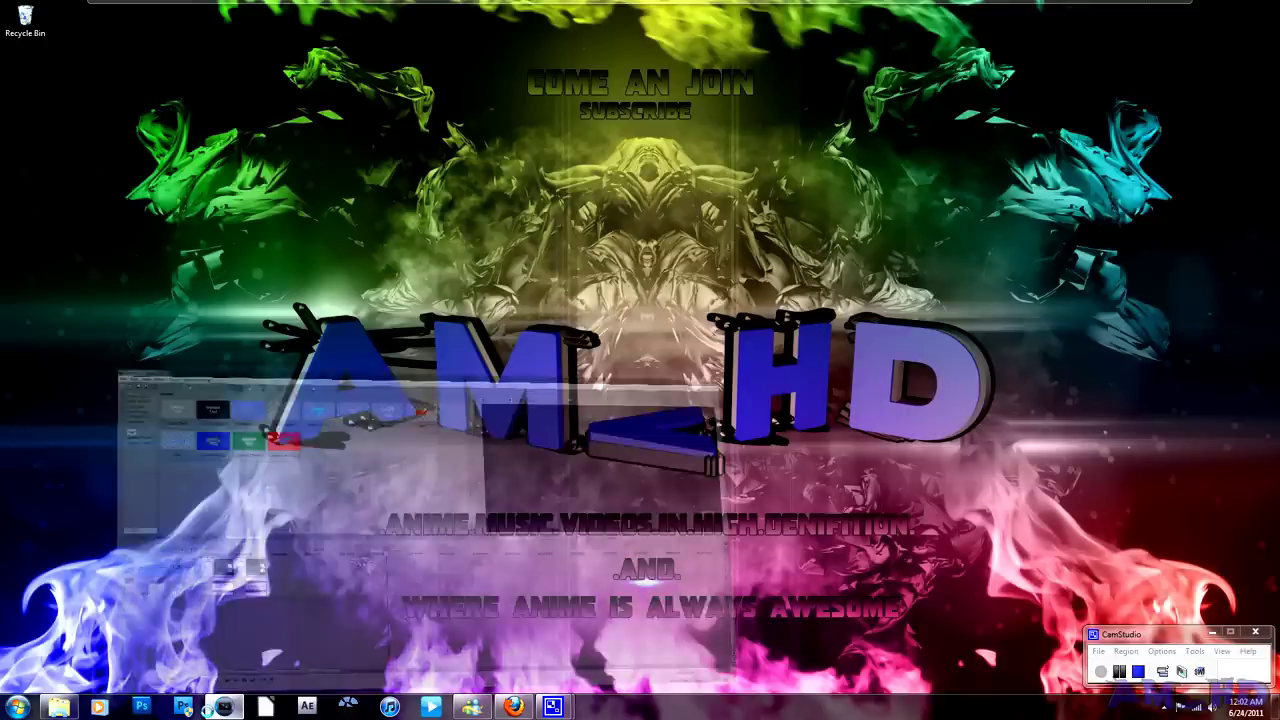
left_click(207, 436)
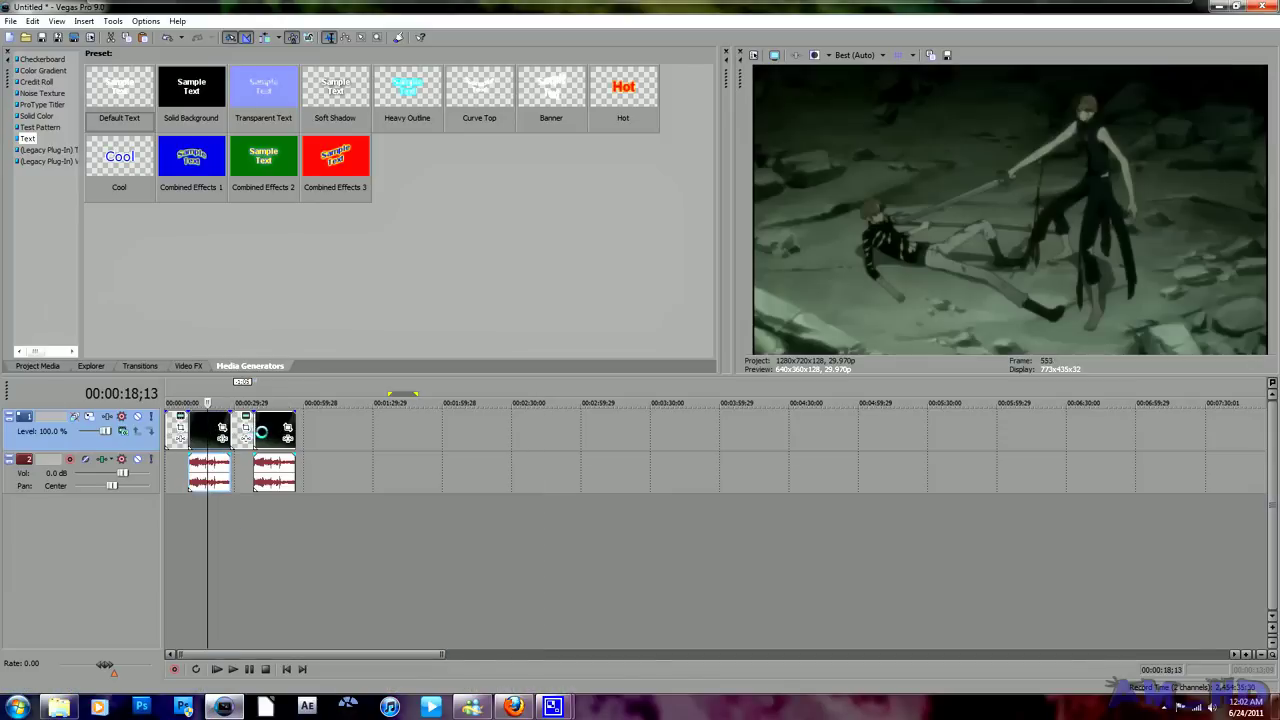
left_click(262, 432)
left_click(211, 430)
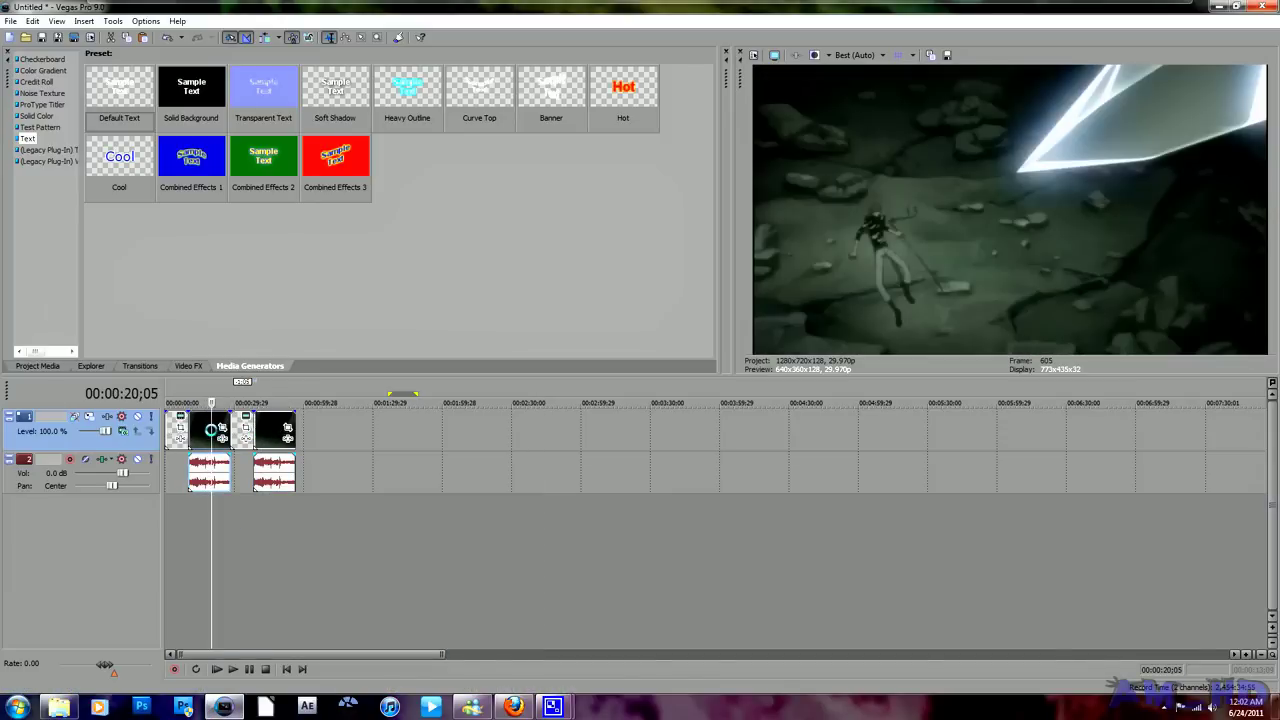
left_click(272, 444)
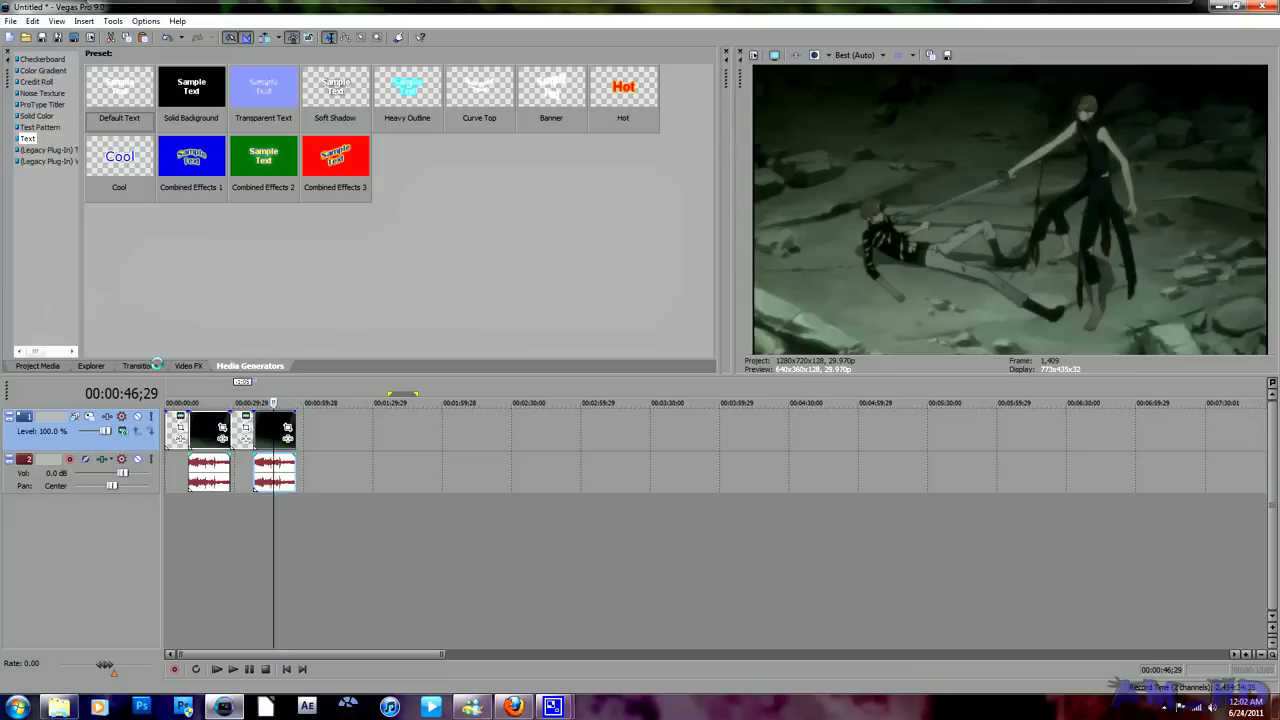
left_click(10, 21)
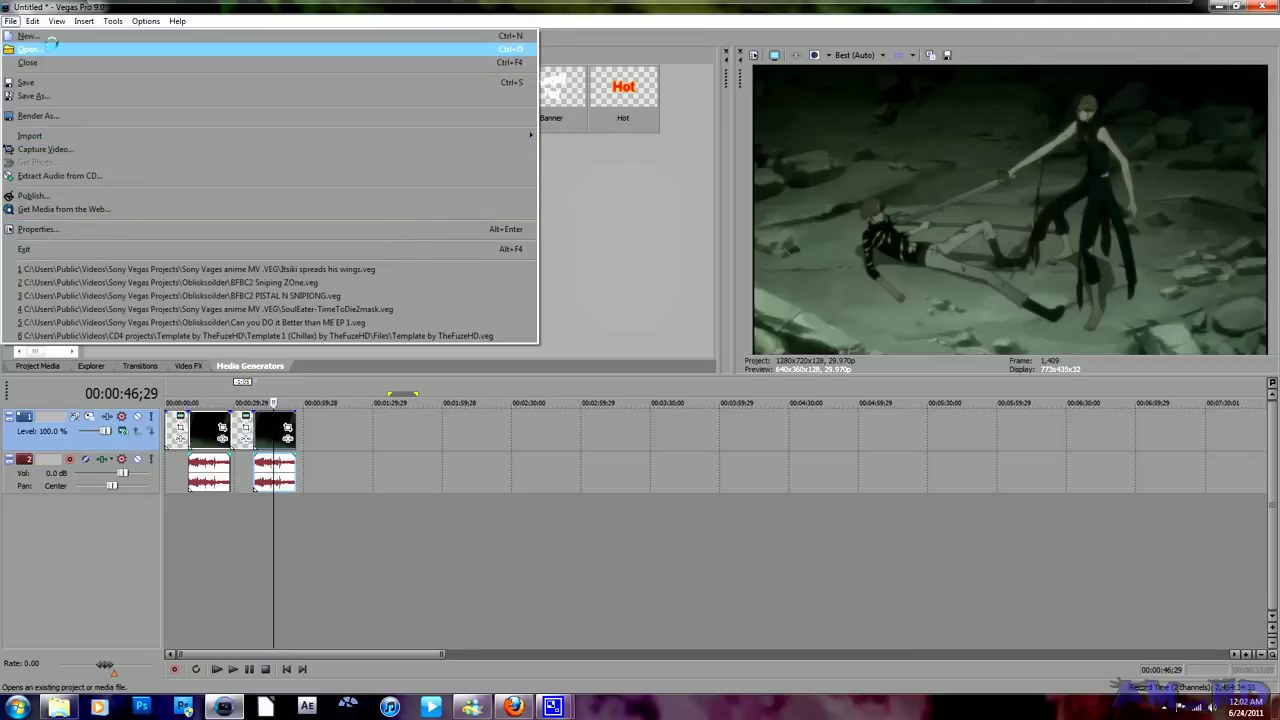
left_click(47, 230)
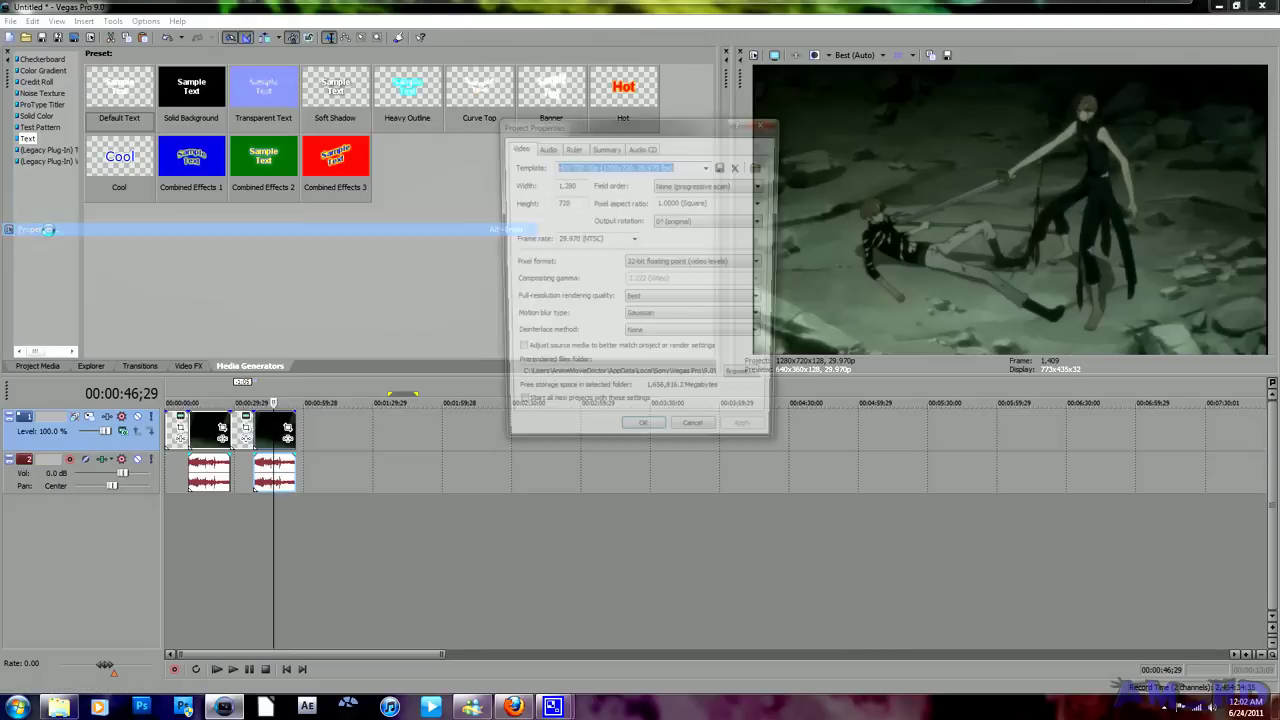
left_click(574, 166)
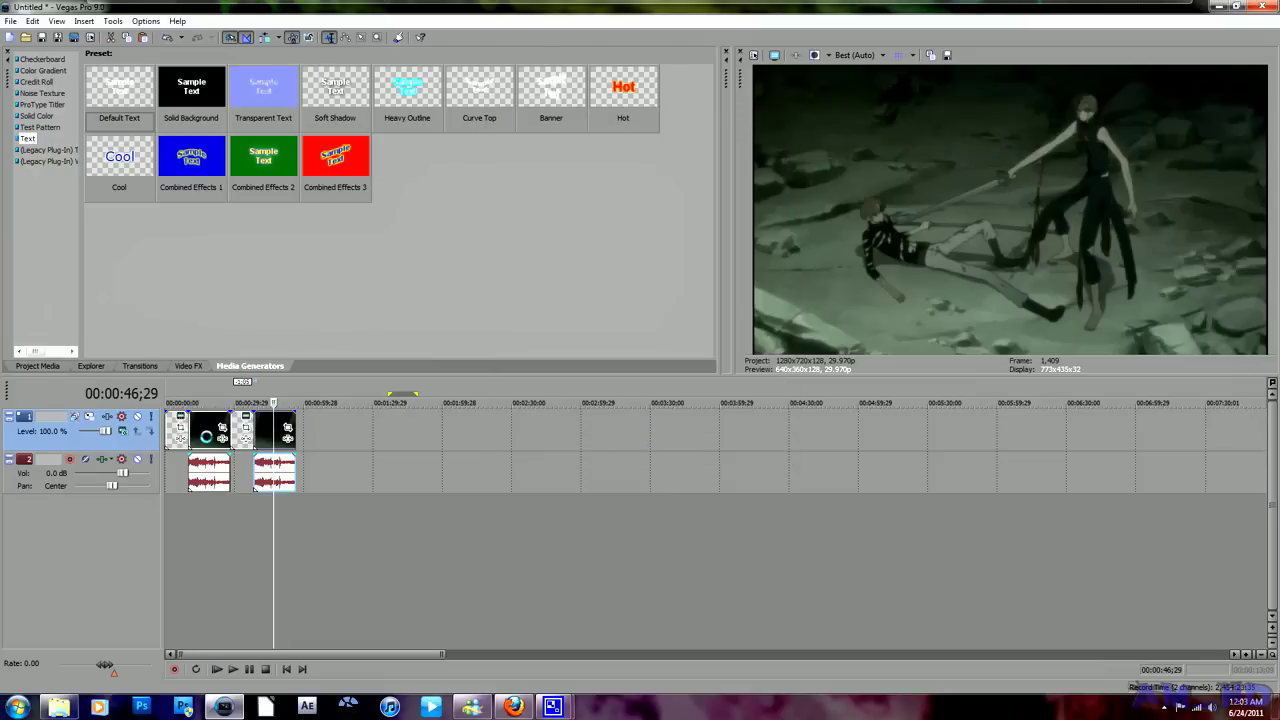
left_click(206, 437)
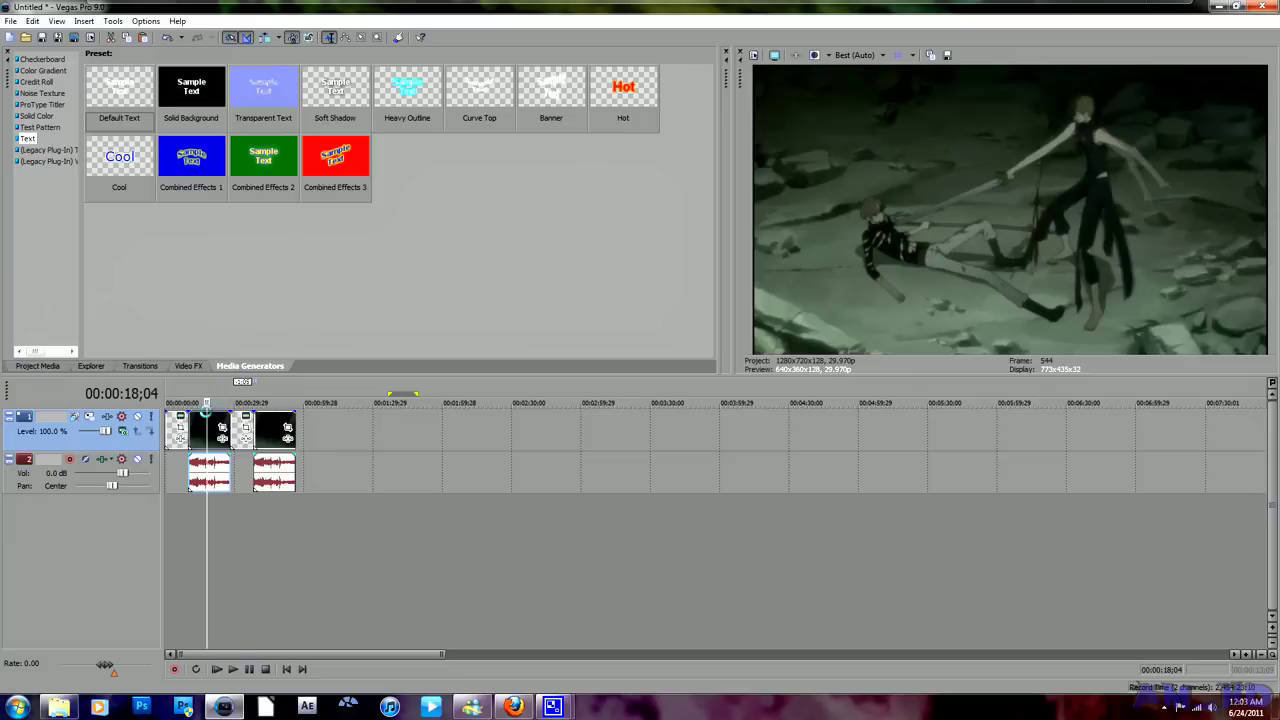
Turn off Maintain aspect ratio and disable resampling on the first video clip.
right_click(203, 434)
left_click(230, 428)
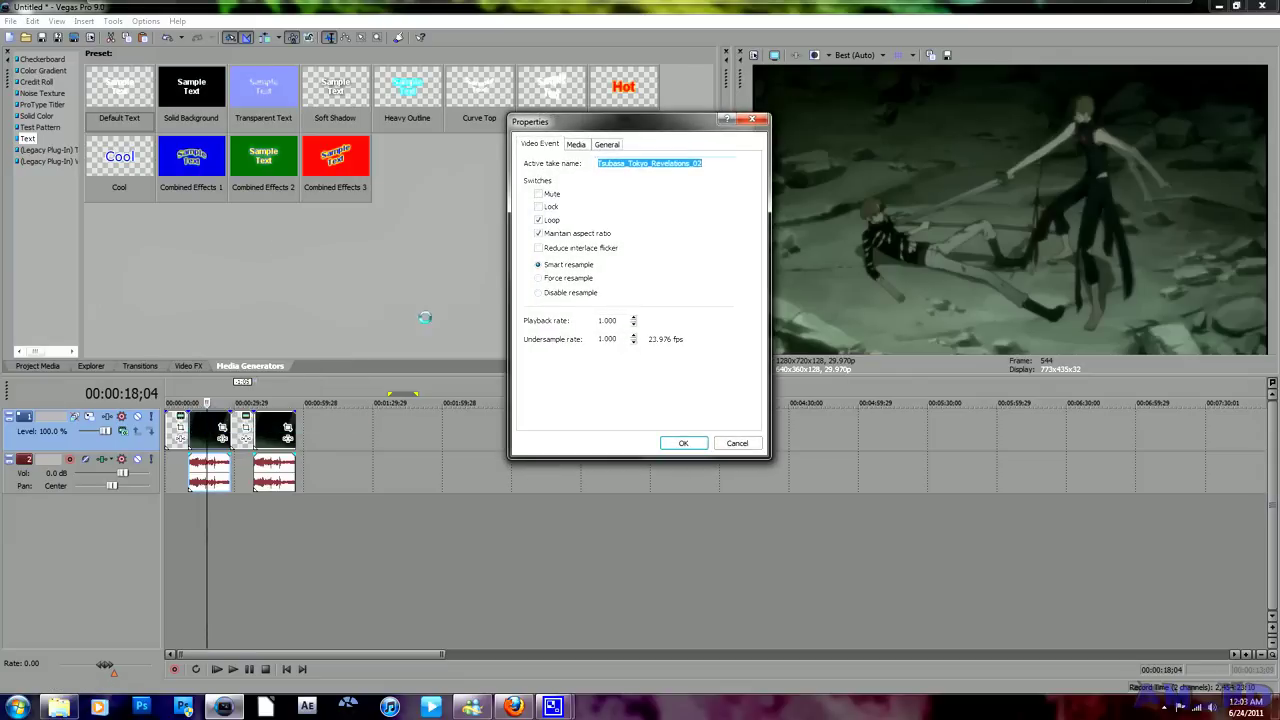
left_click(540, 232)
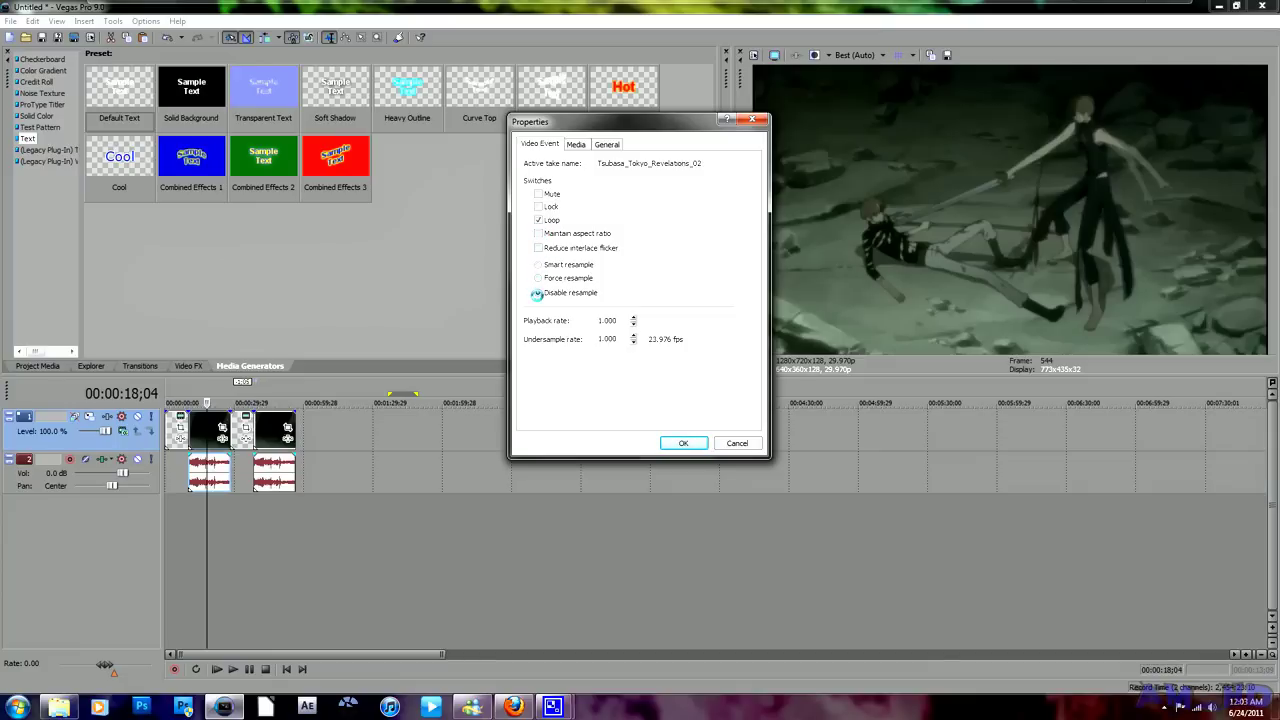
left_click(537, 293)
left_click(683, 443)
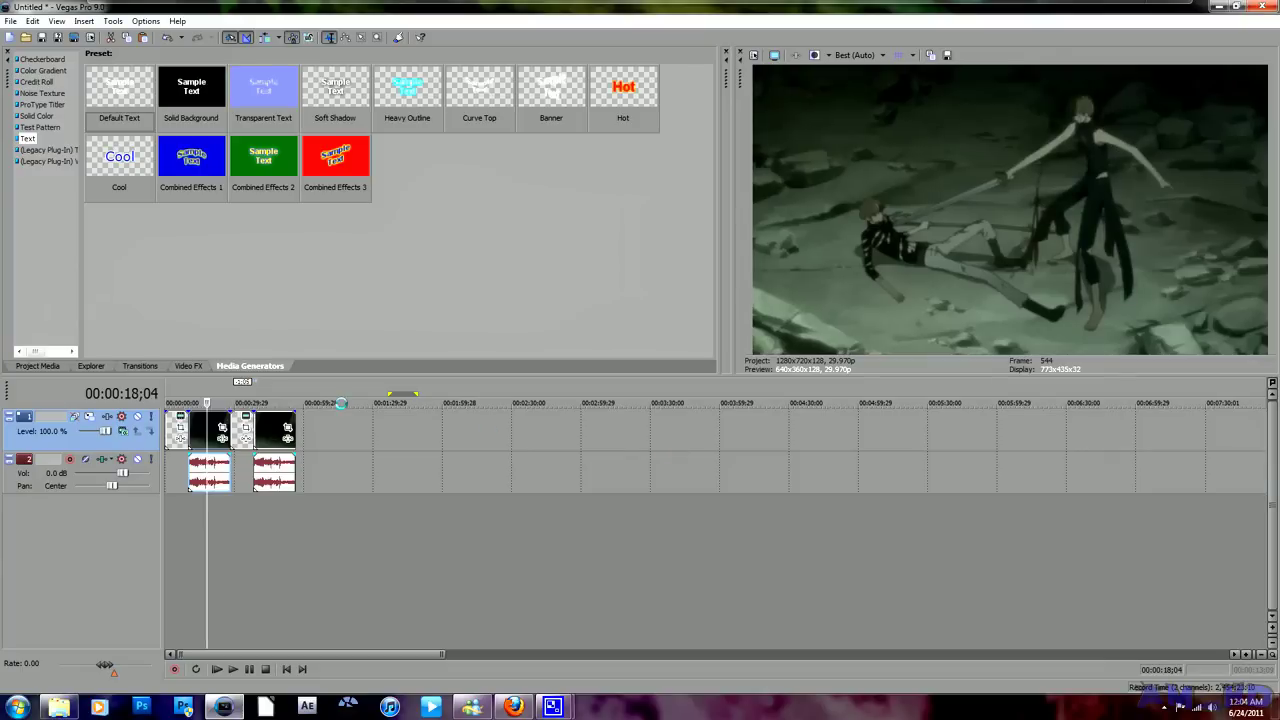
right_click(219, 432)
left_click(250, 428)
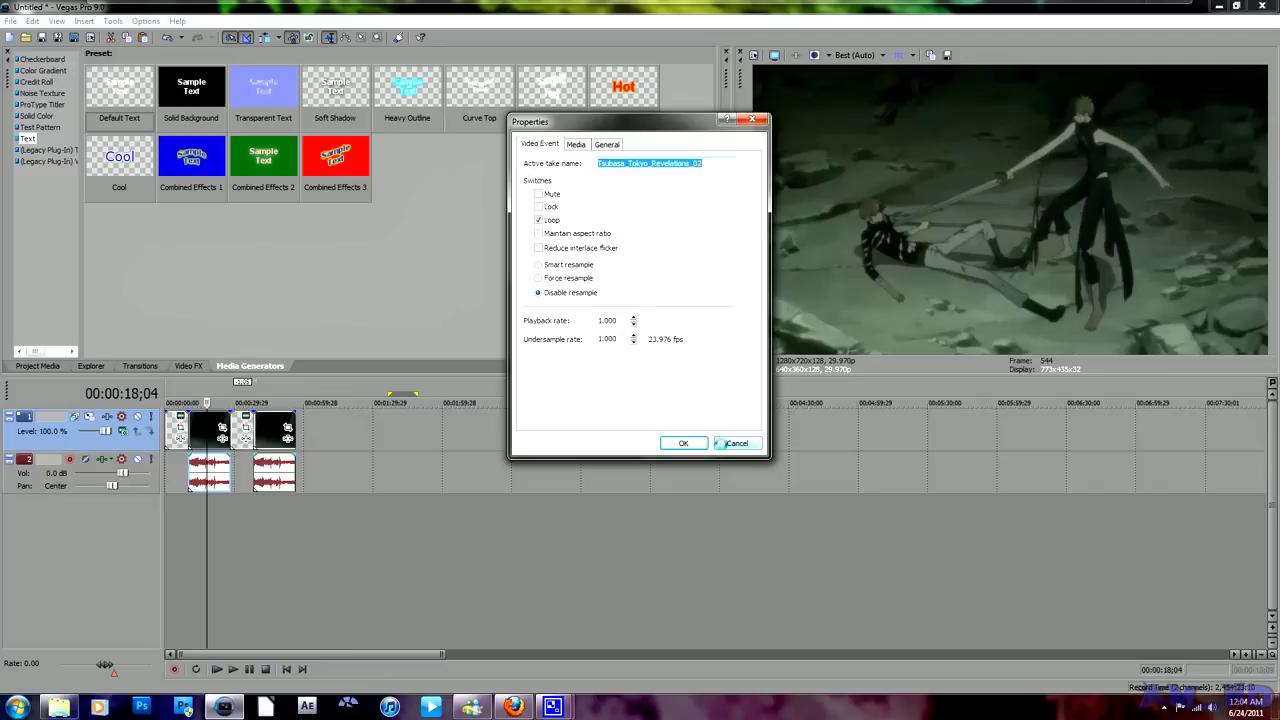
left_click(684, 443)
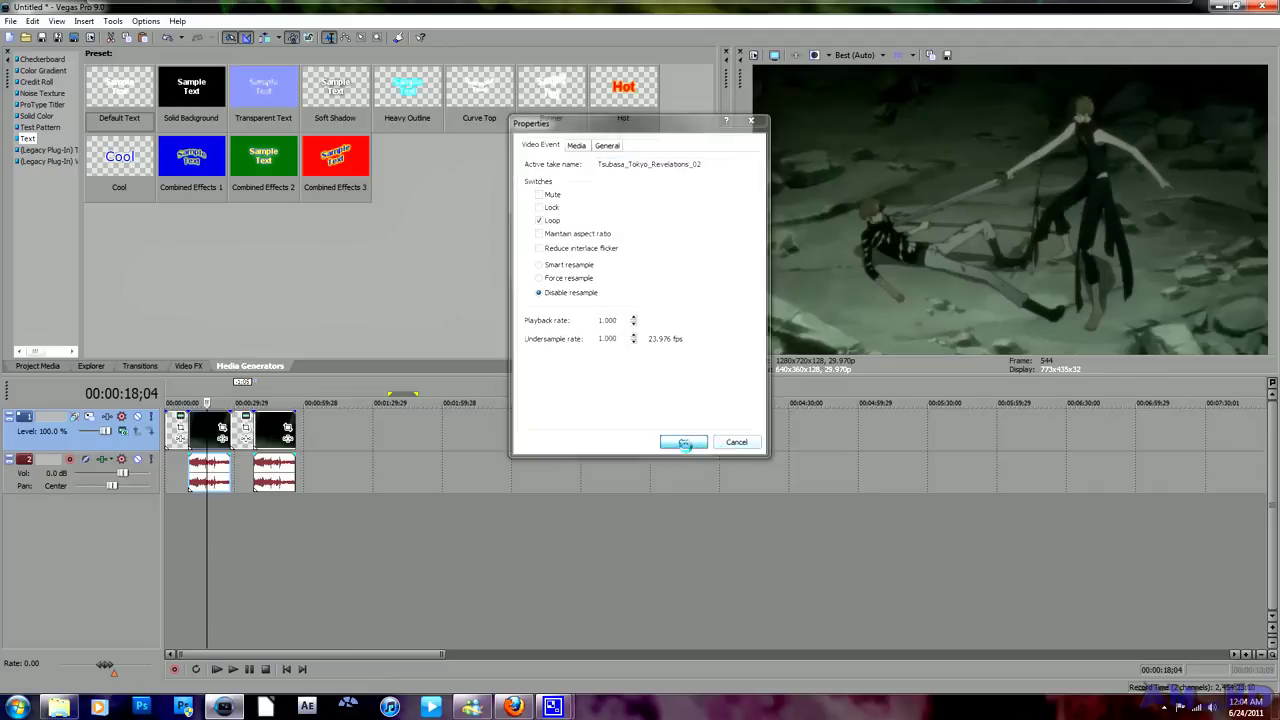
Disable resampling on the other video clip as well.
right_click(258, 437)
left_click(300, 428)
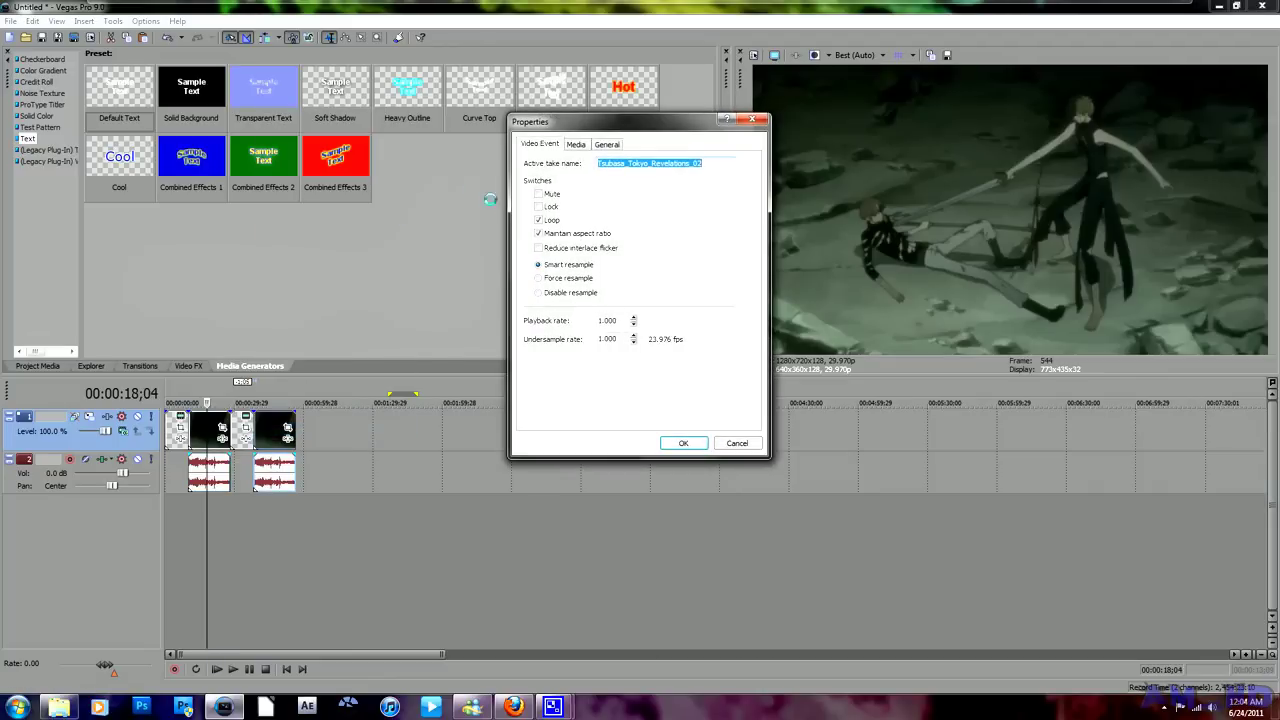
left_click(539, 292)
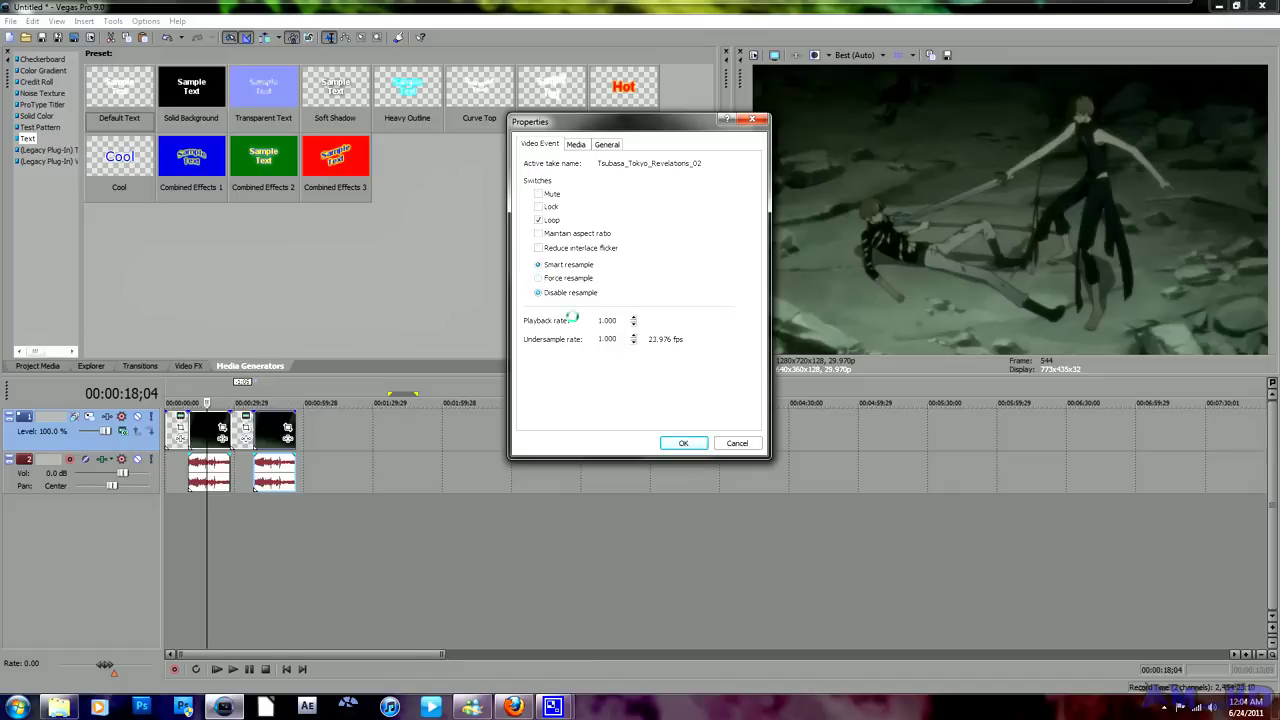
left_click(674, 440)
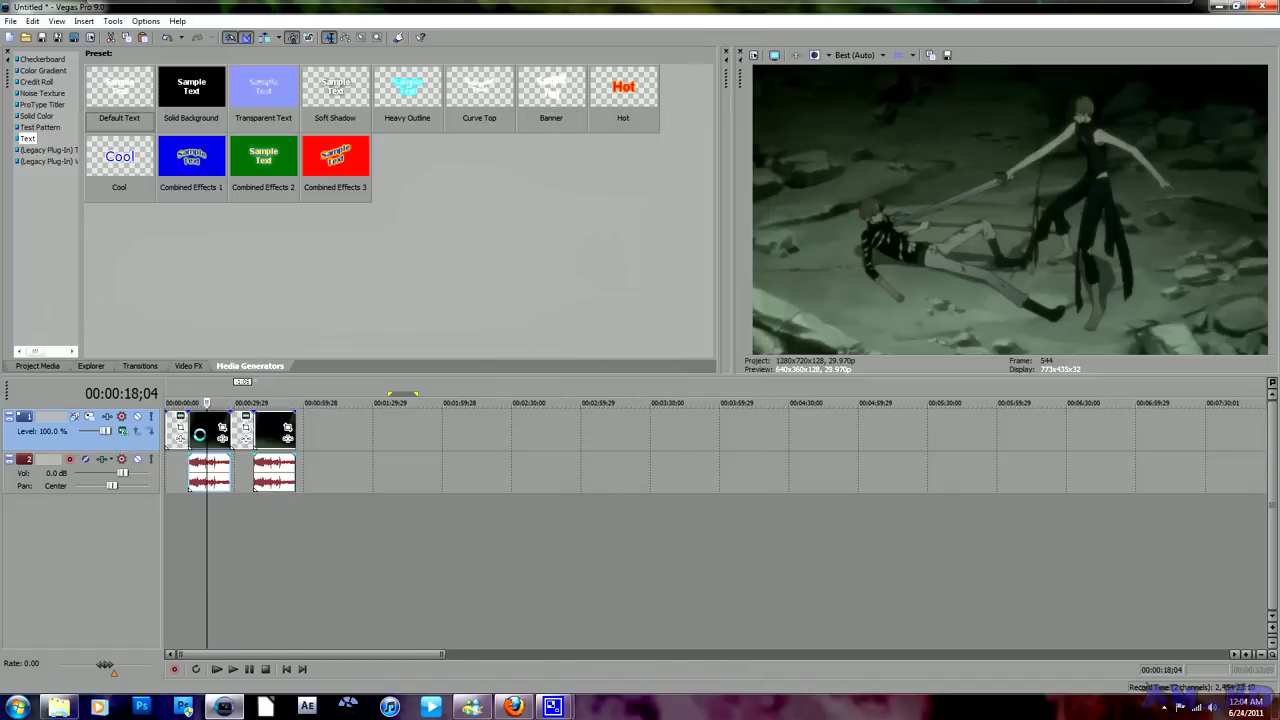
Preview the footage at 00:00:20;22, 00:00:17;00 and 00:00:42;27.
left_click(199, 434)
left_click(213, 432)
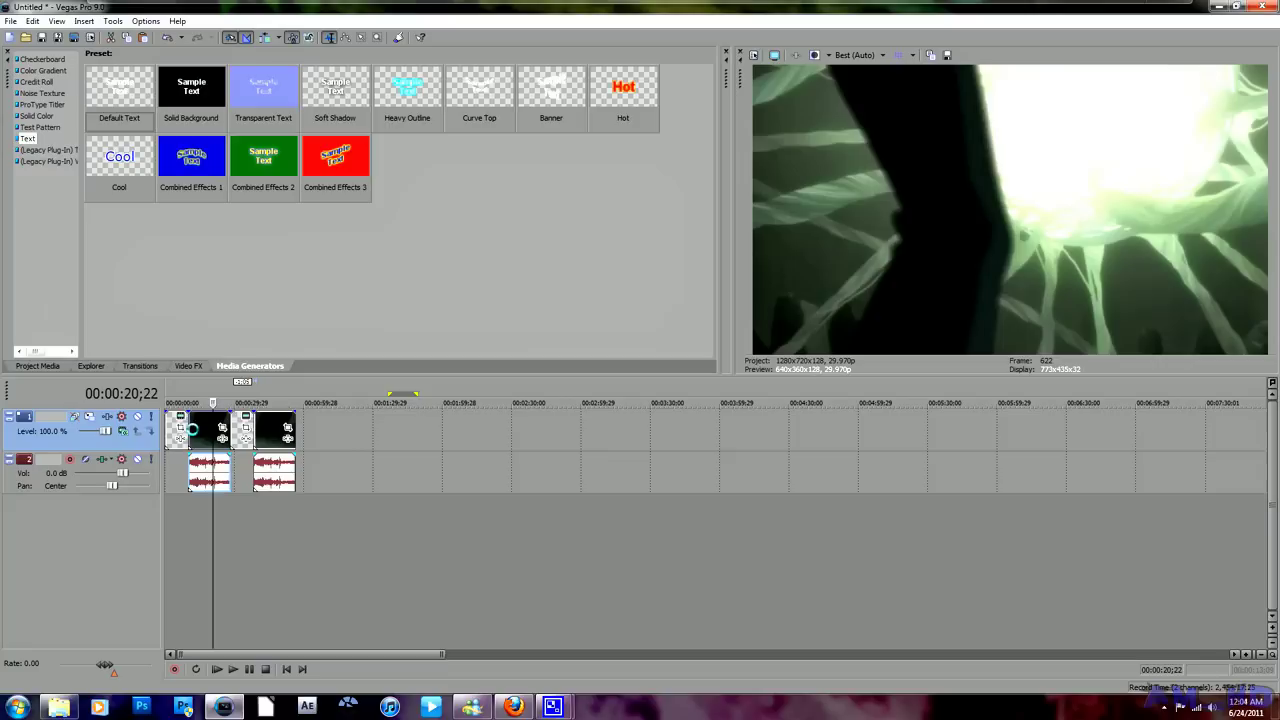
left_click(204, 436)
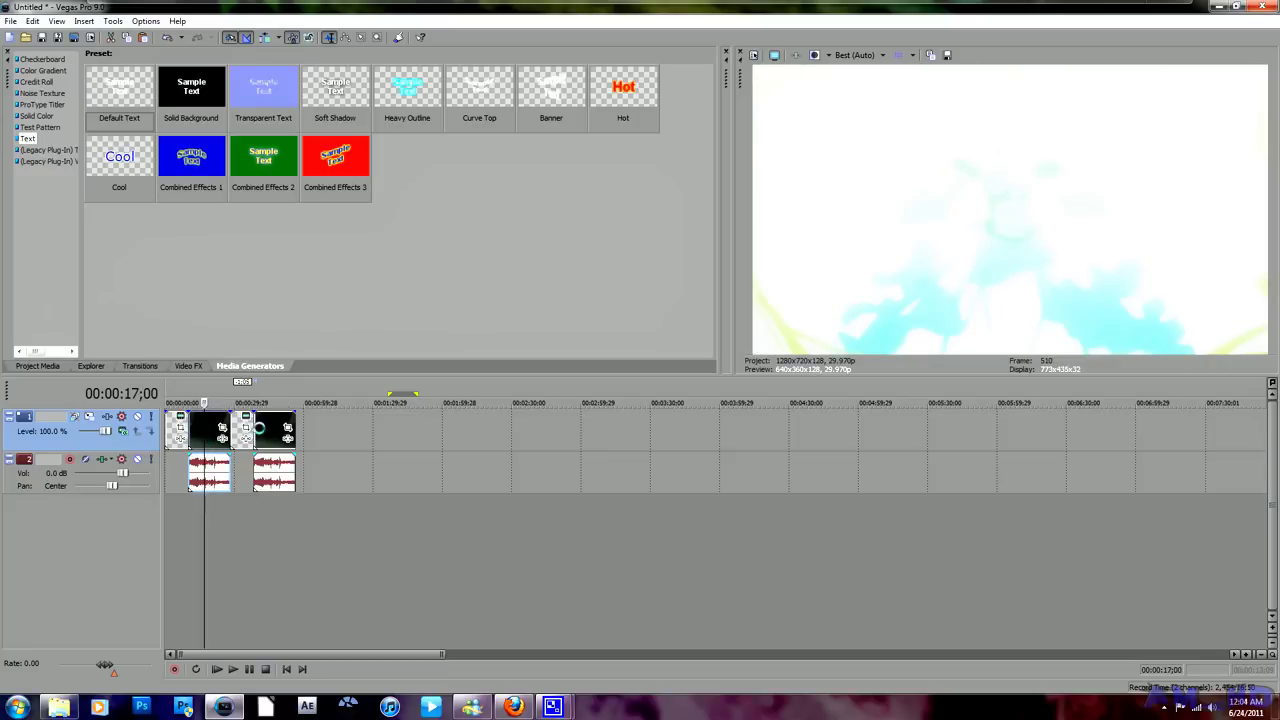
left_click(264, 429)
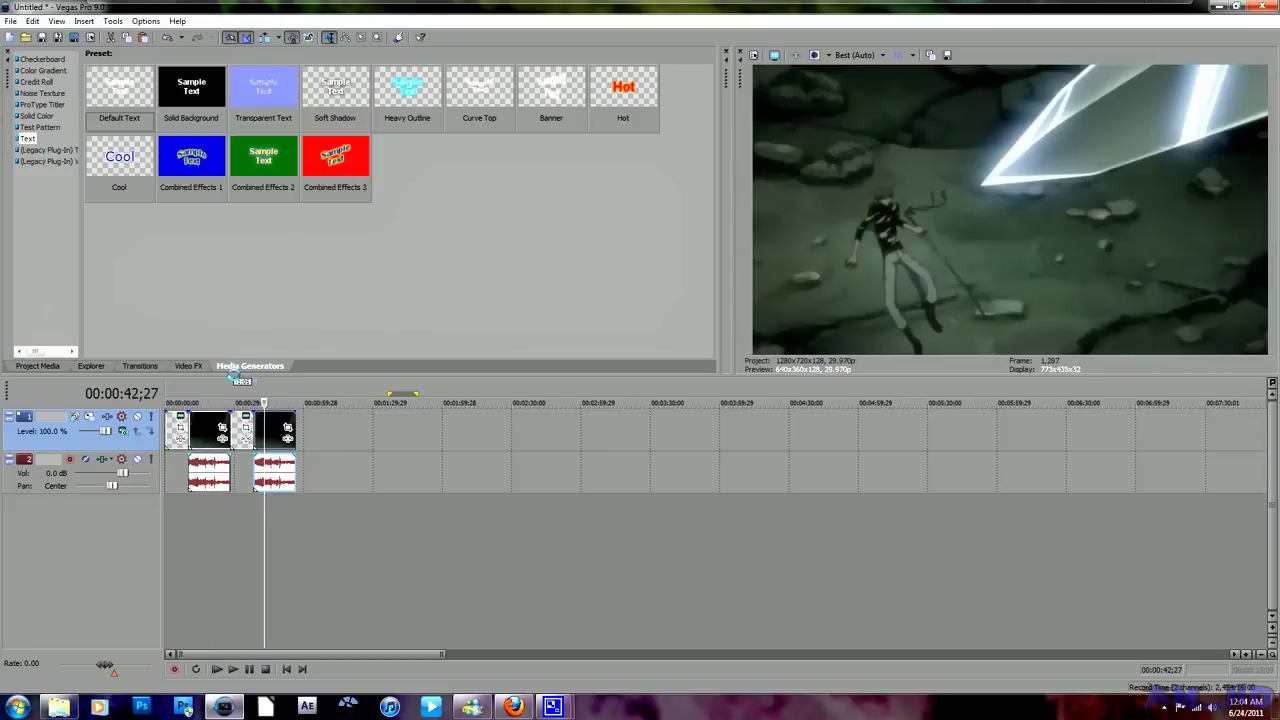
Apply the Brightness and Contrast 'Reset to None' preset to the second clip and set Contrast to 0.20.
left_click(185, 366)
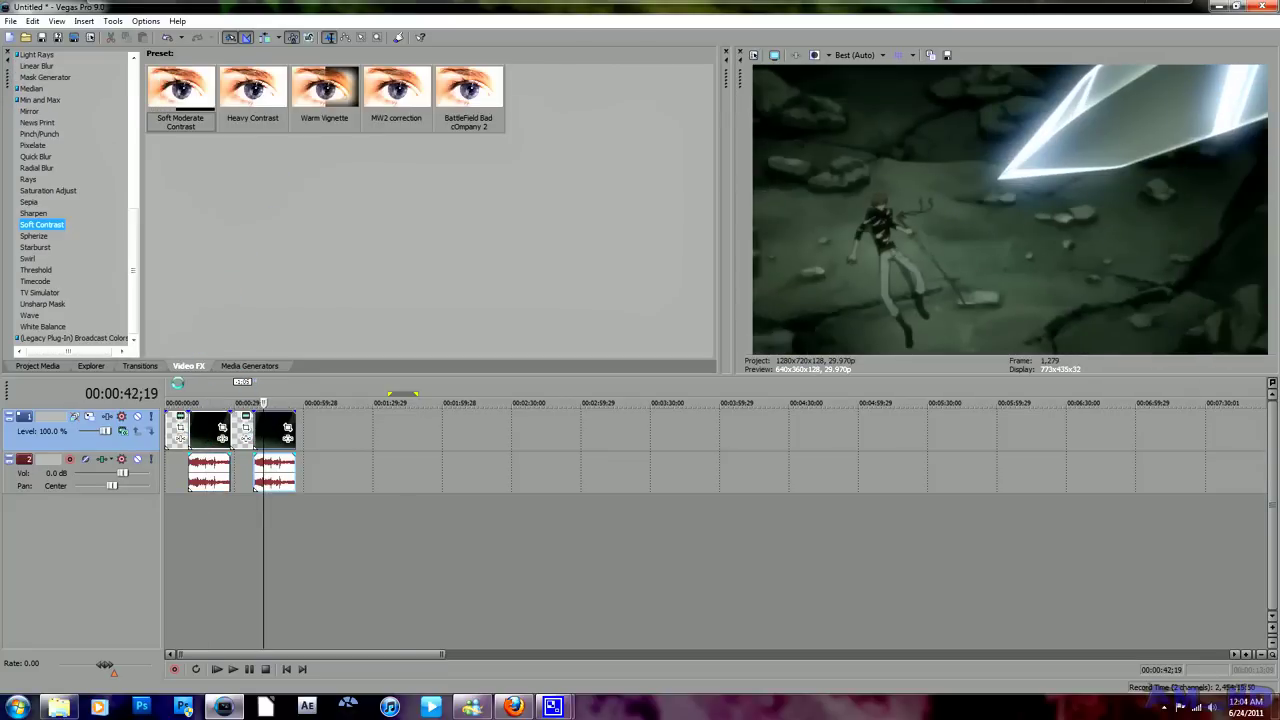
left_click_drag(131, 228, 130, 68)
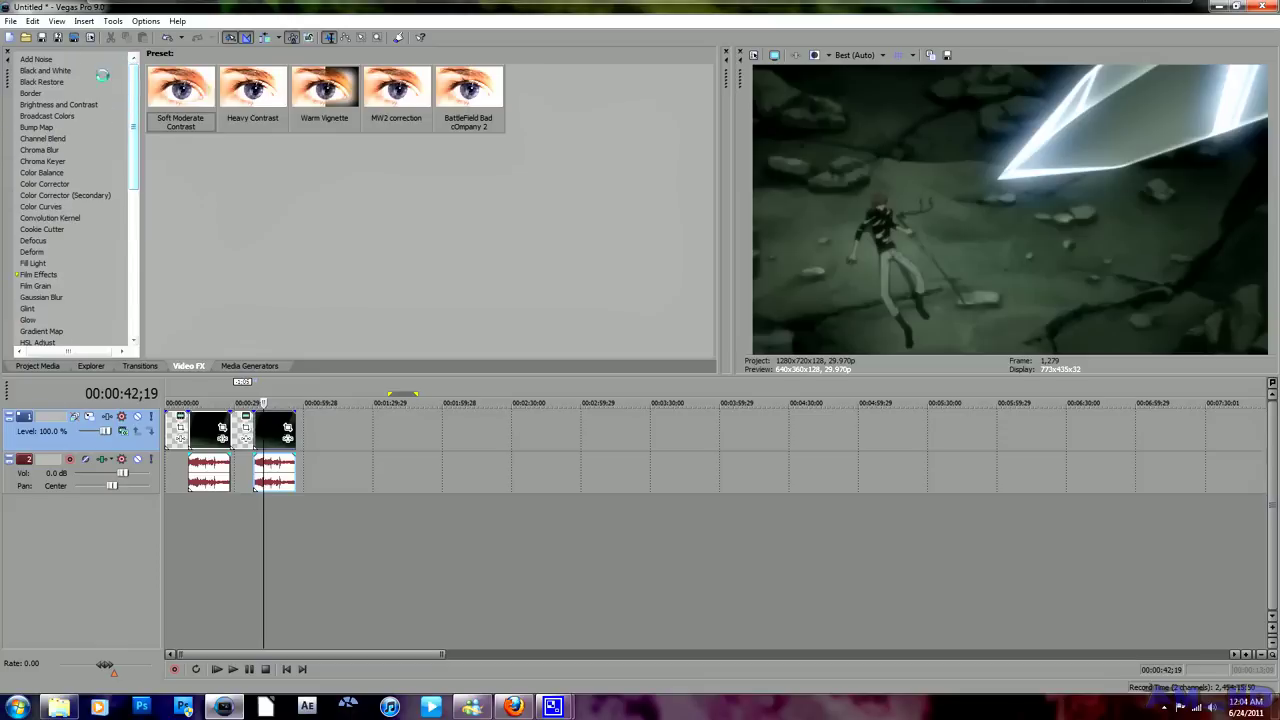
left_click(38, 104)
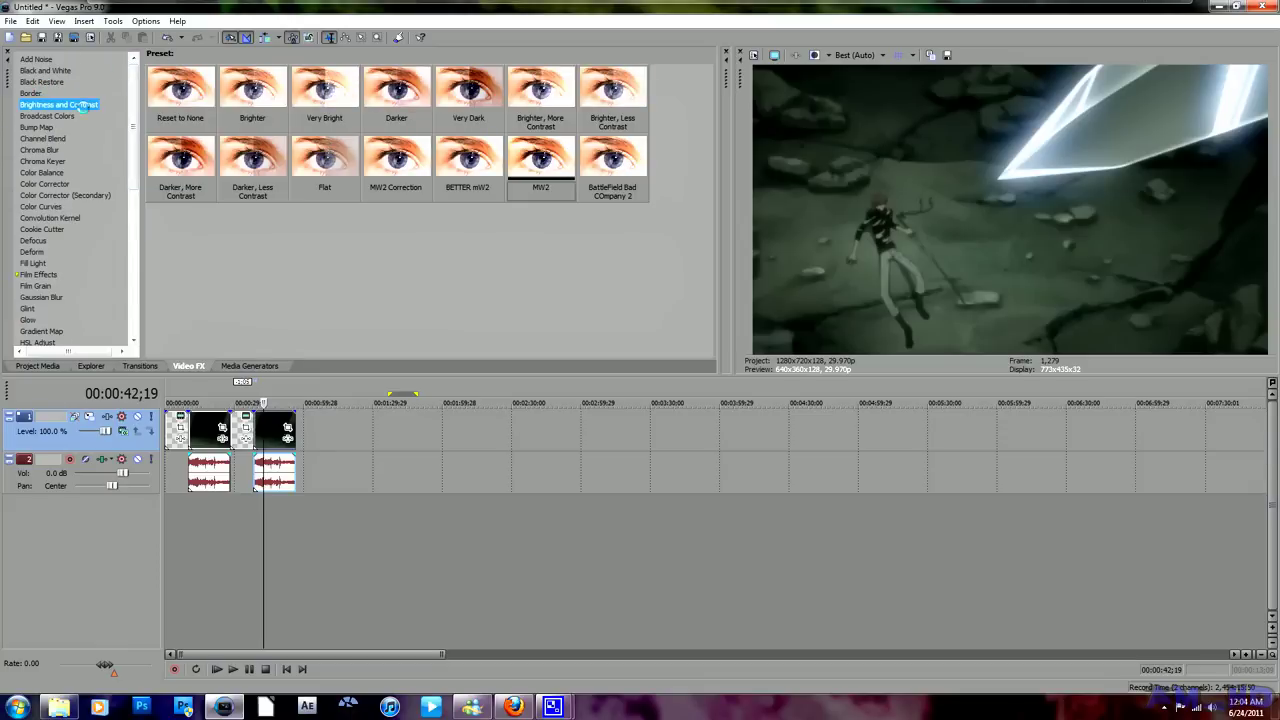
left_click(177, 93)
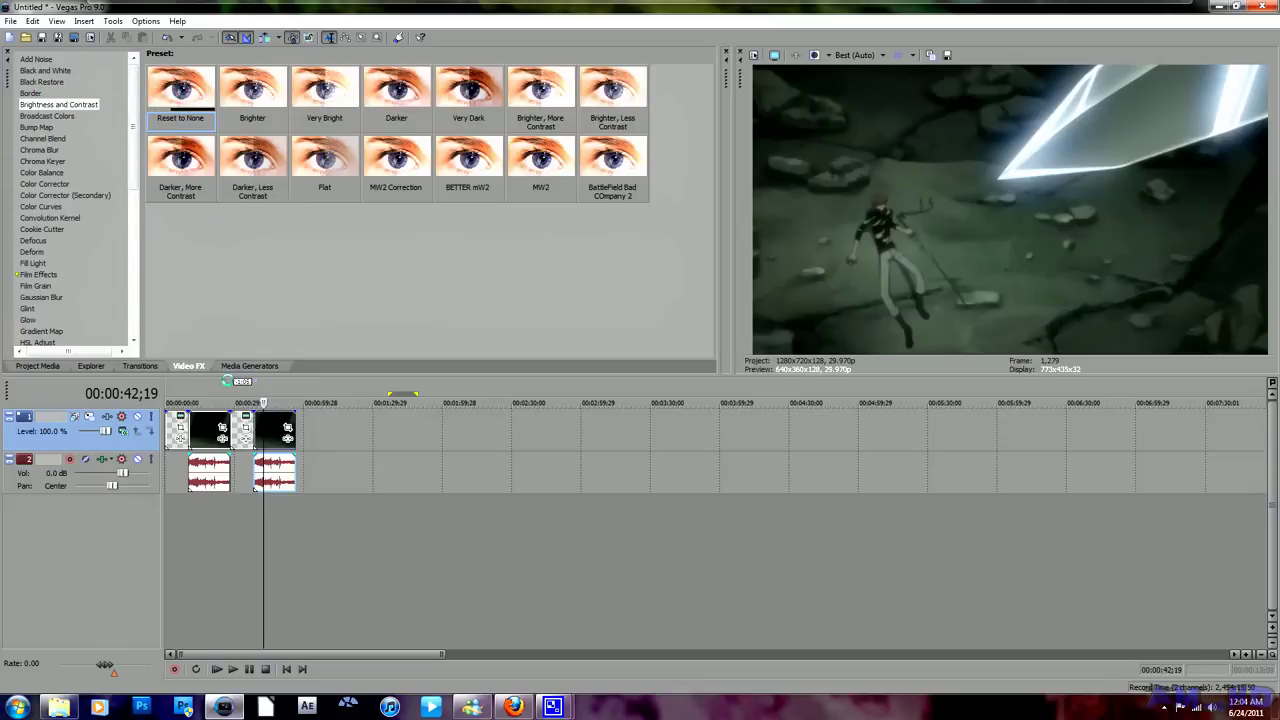
left_click_drag(228, 381, 267, 435)
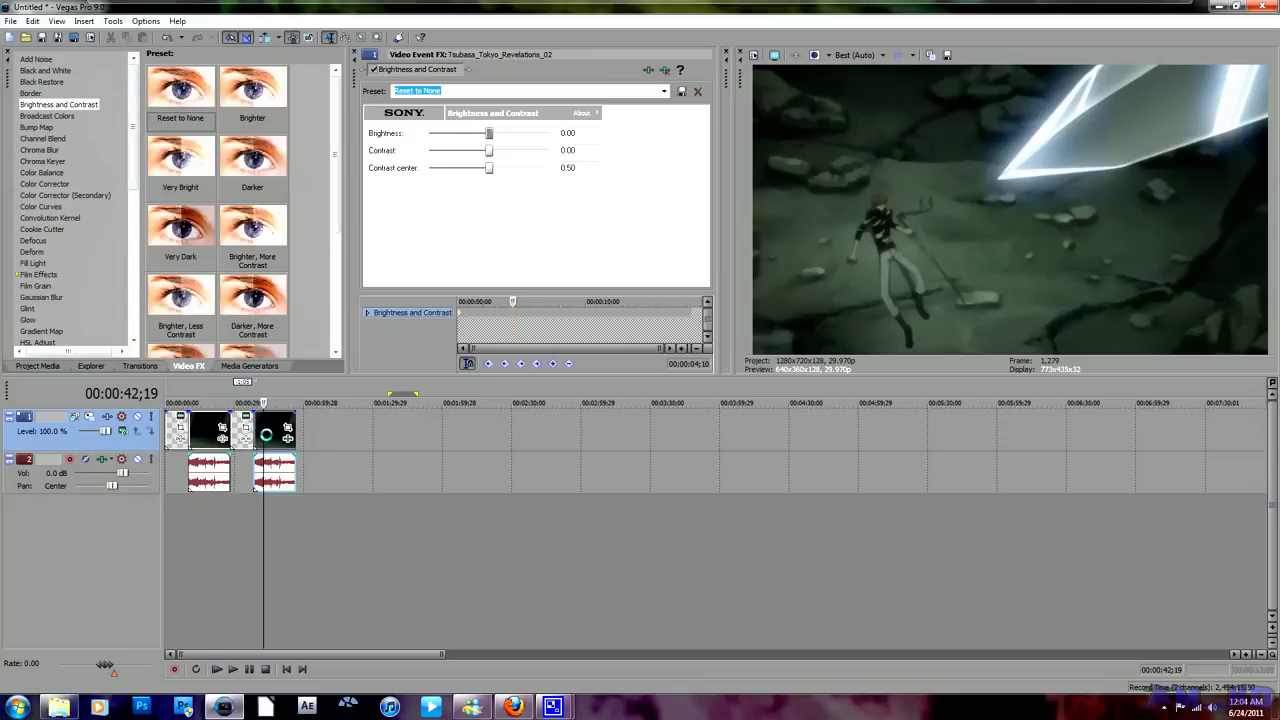
double_click(570, 149)
type("0.2")
key("Return")
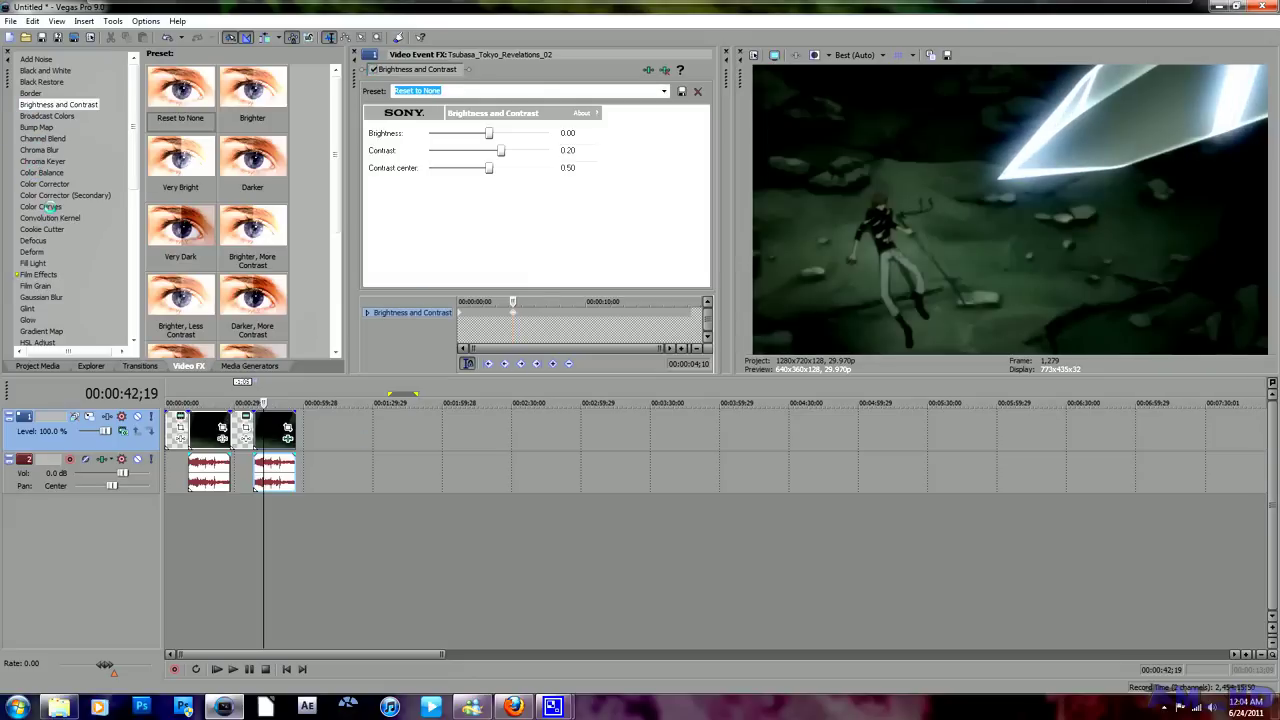
Drop the MW2 Color Curves preset onto the Tsubasa_Tokyo_Revelations_02 clip.
left_click(30, 207)
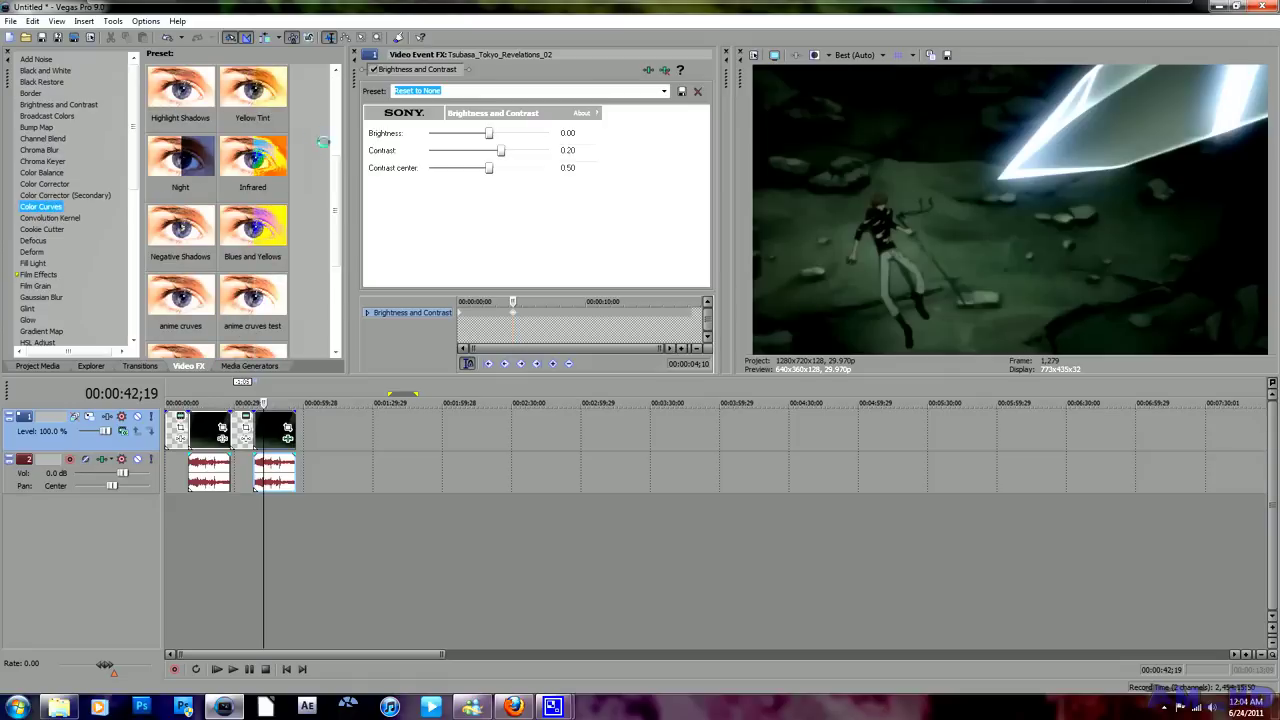
left_click_drag(335, 184, 336, 282)
left_click_drag(252, 230, 285, 428)
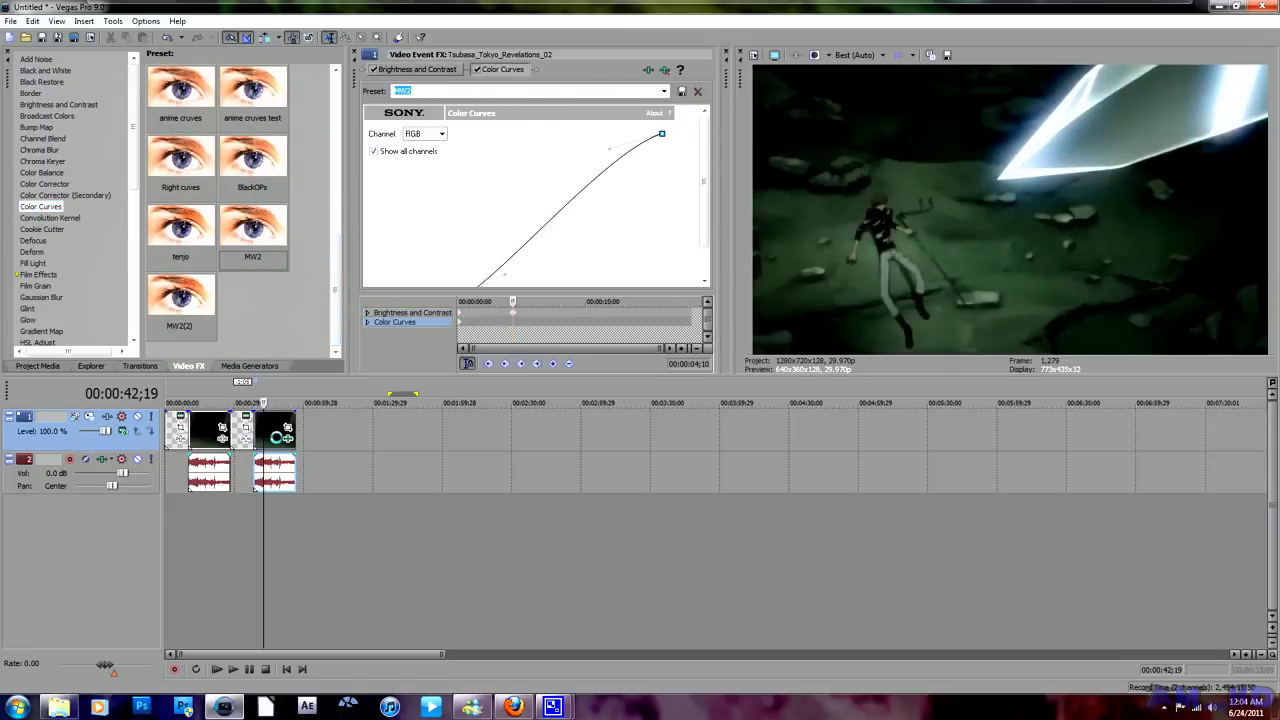
scroll(694, 156, "down", 2)
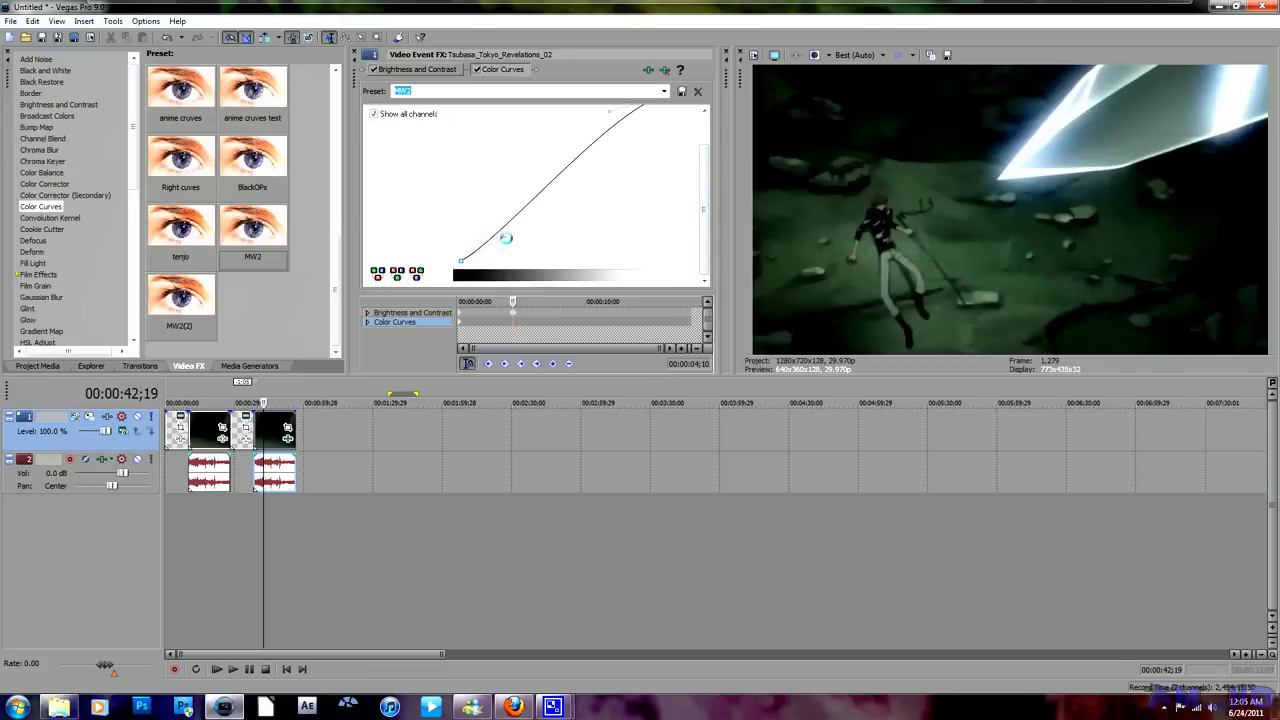
scroll(687, 198, "up", 2)
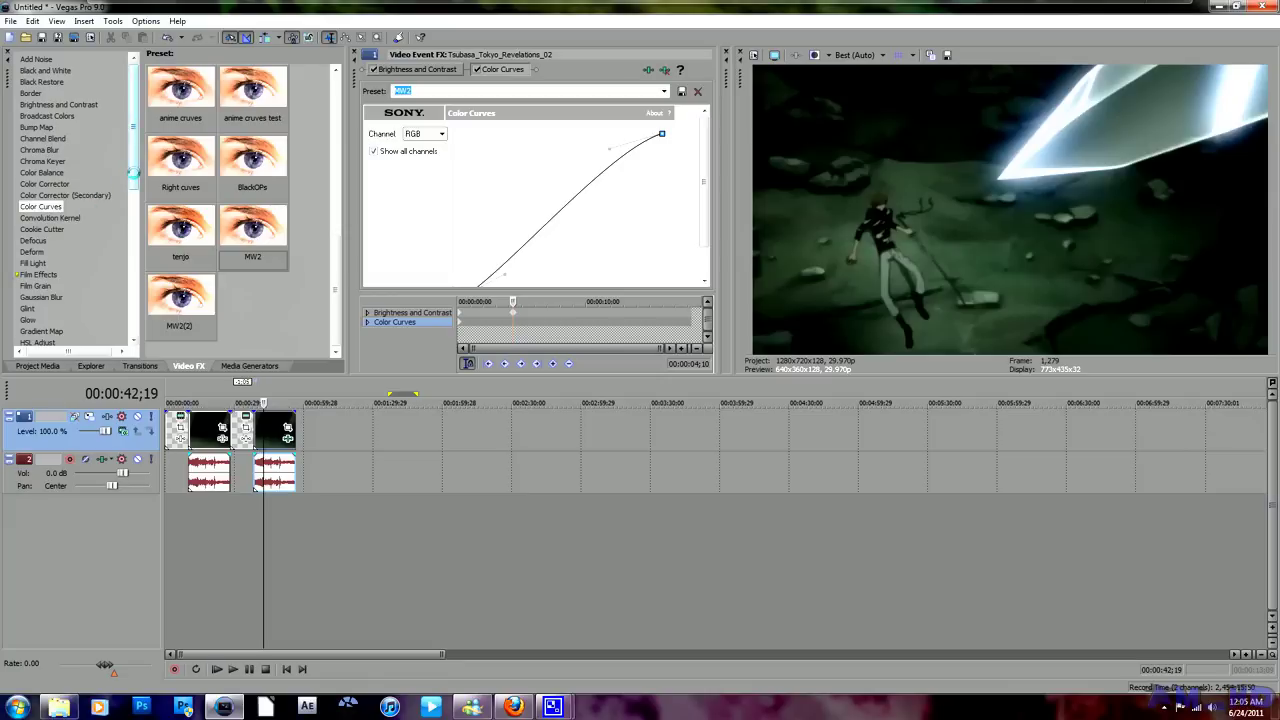
left_click_drag(133, 173, 108, 315)
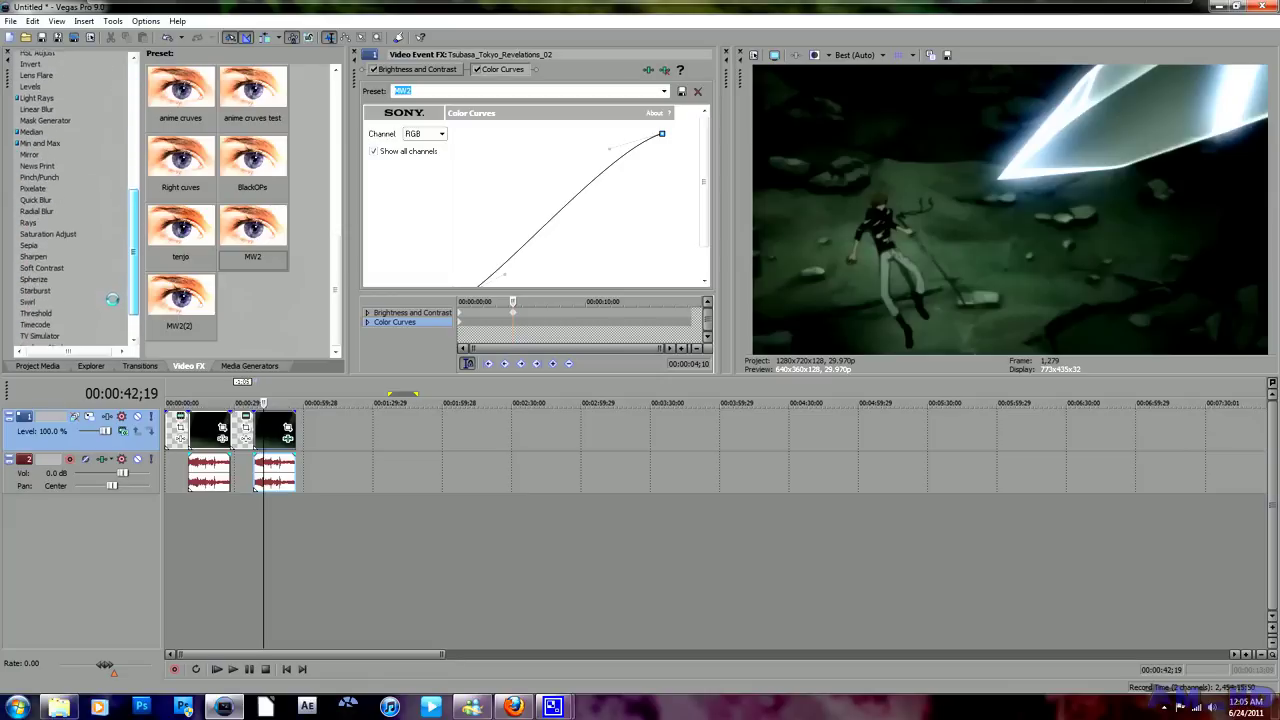
left_click(55, 228)
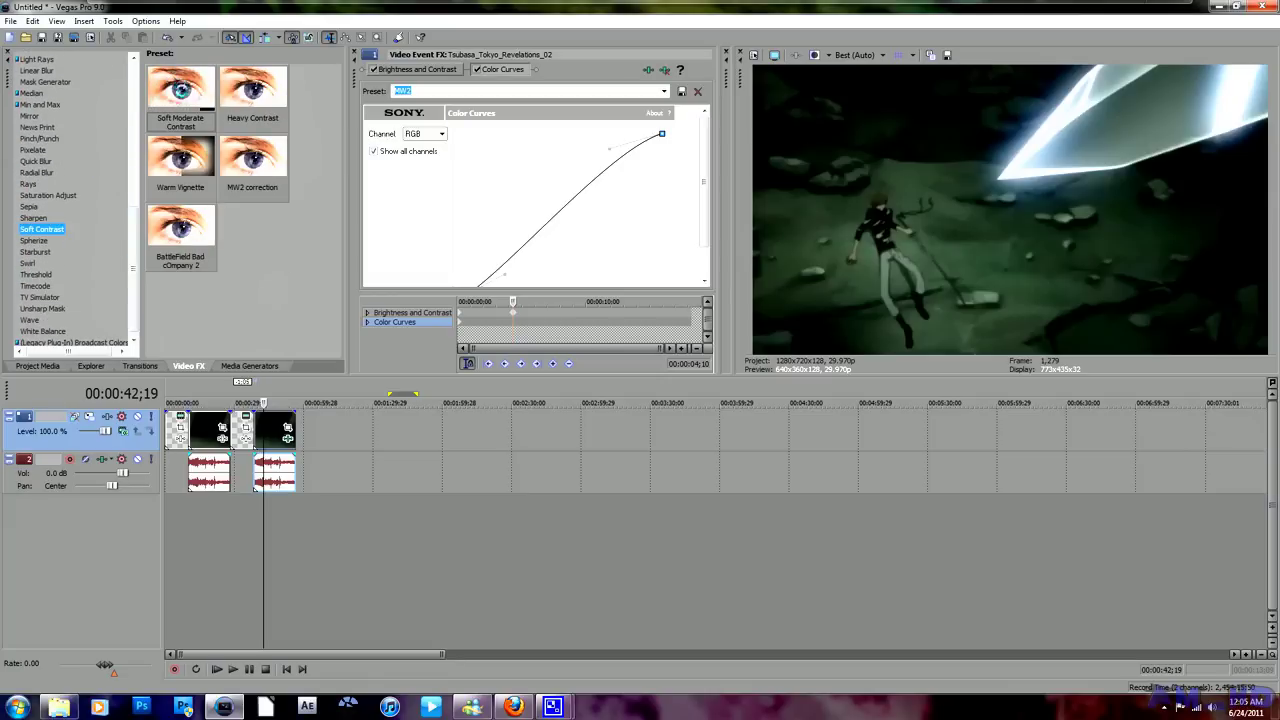
Add MW2 Saturation Adjust (then disable it) and Soft Moderate Contrast to the second clip.
mouse_move(180, 90)
left_click(50, 195)
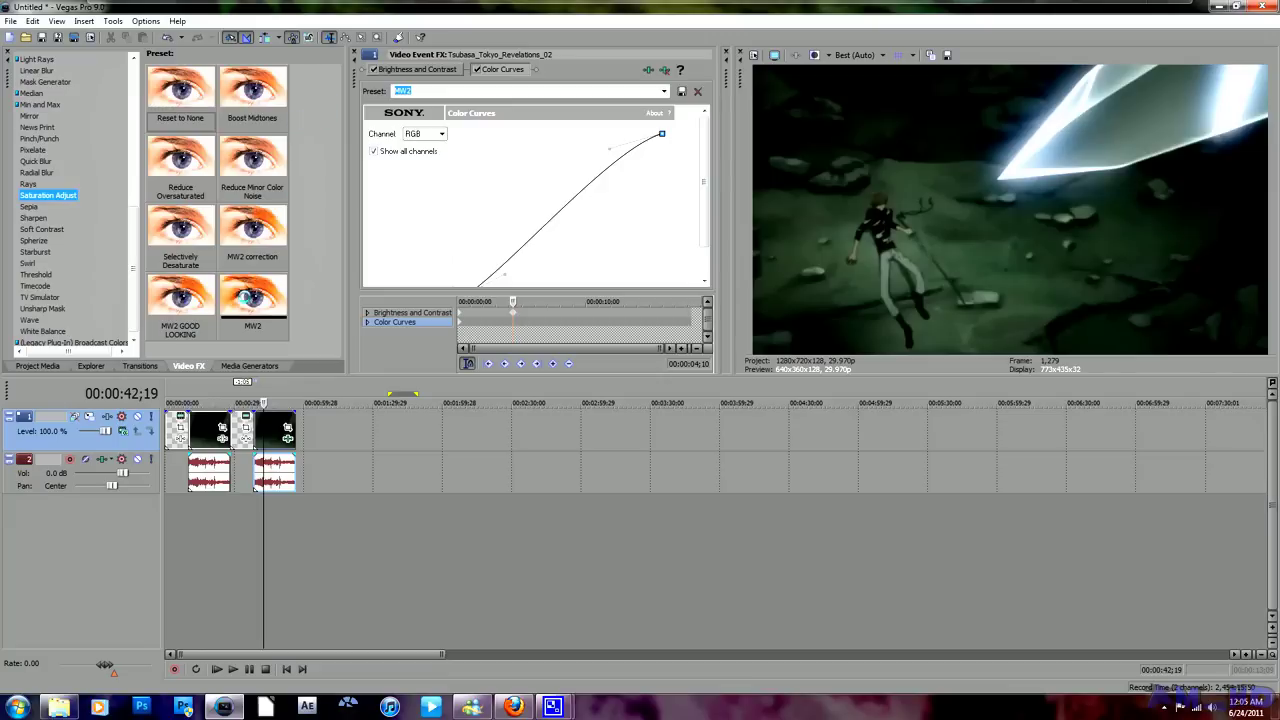
left_click(242, 299)
left_click_drag(273, 400, 275, 428)
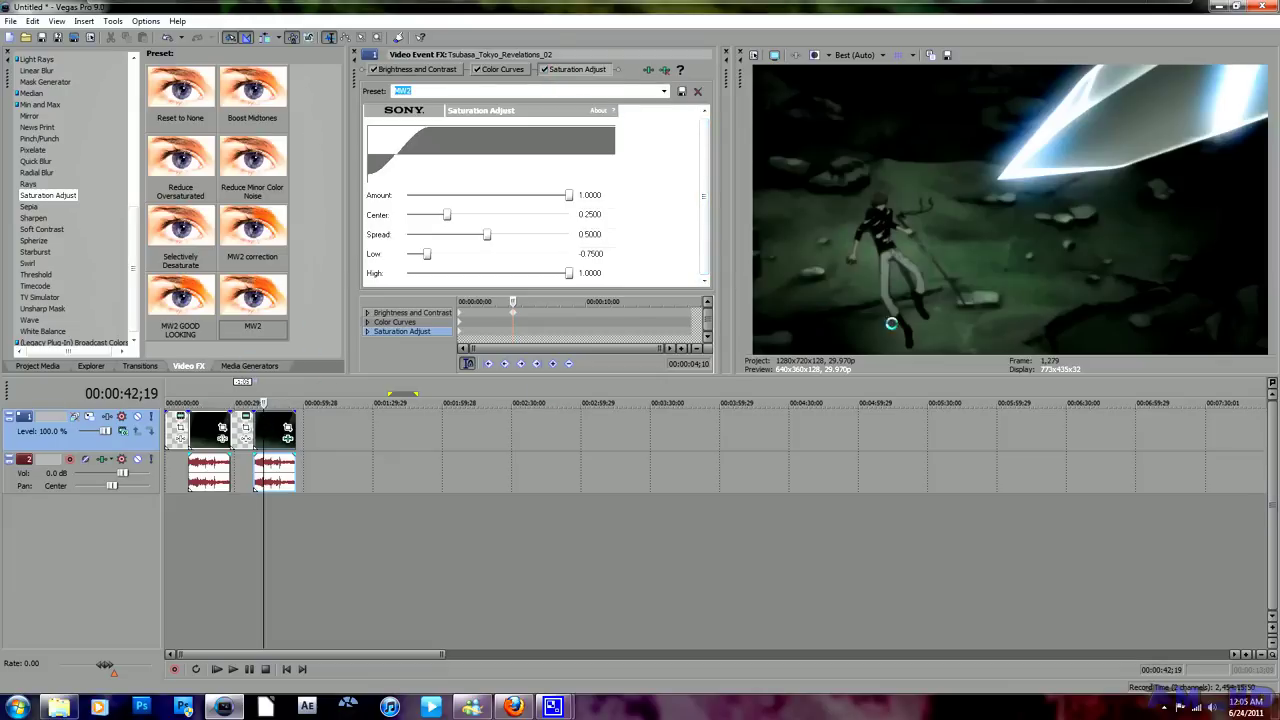
left_click(542, 69)
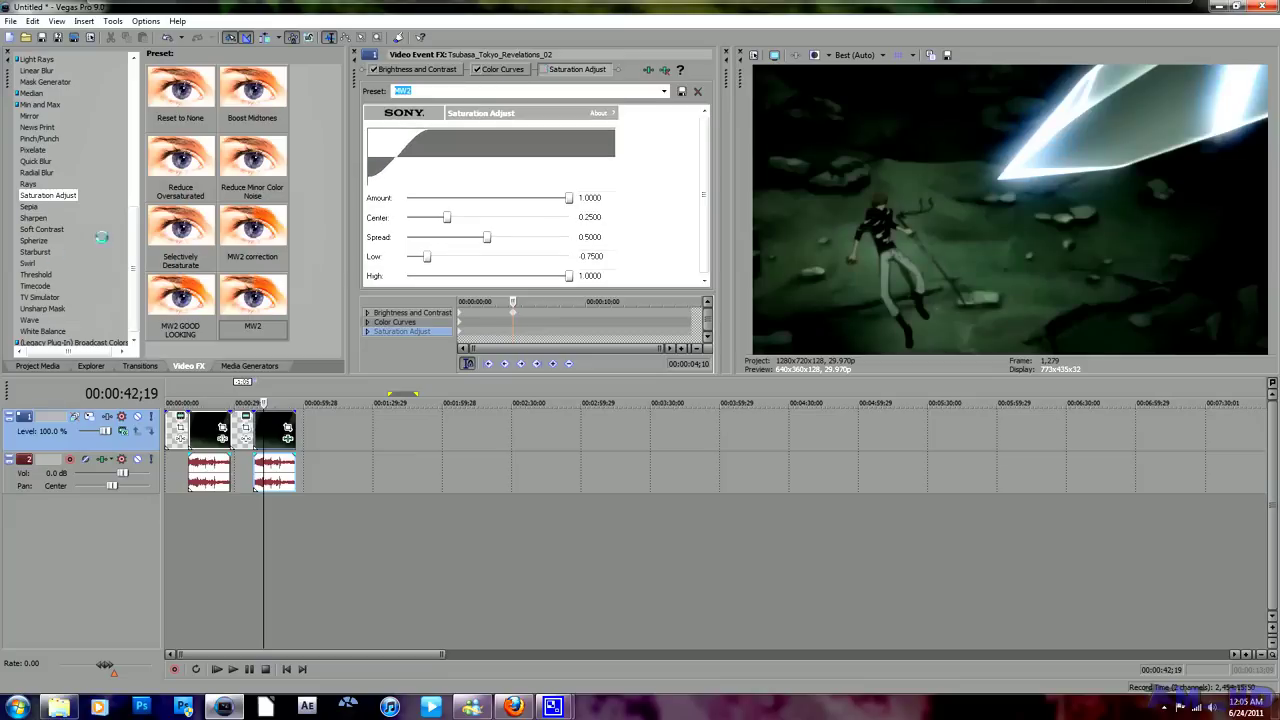
left_click(35, 229)
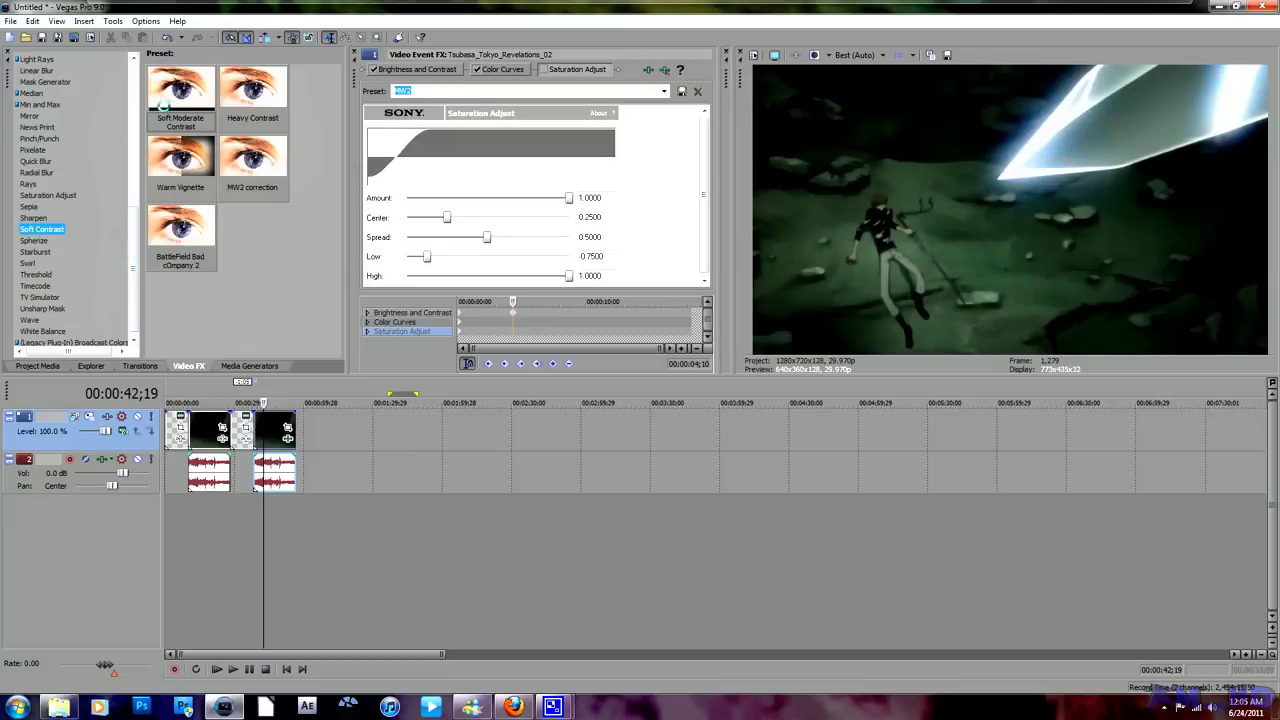
left_click_drag(163, 103, 260, 397)
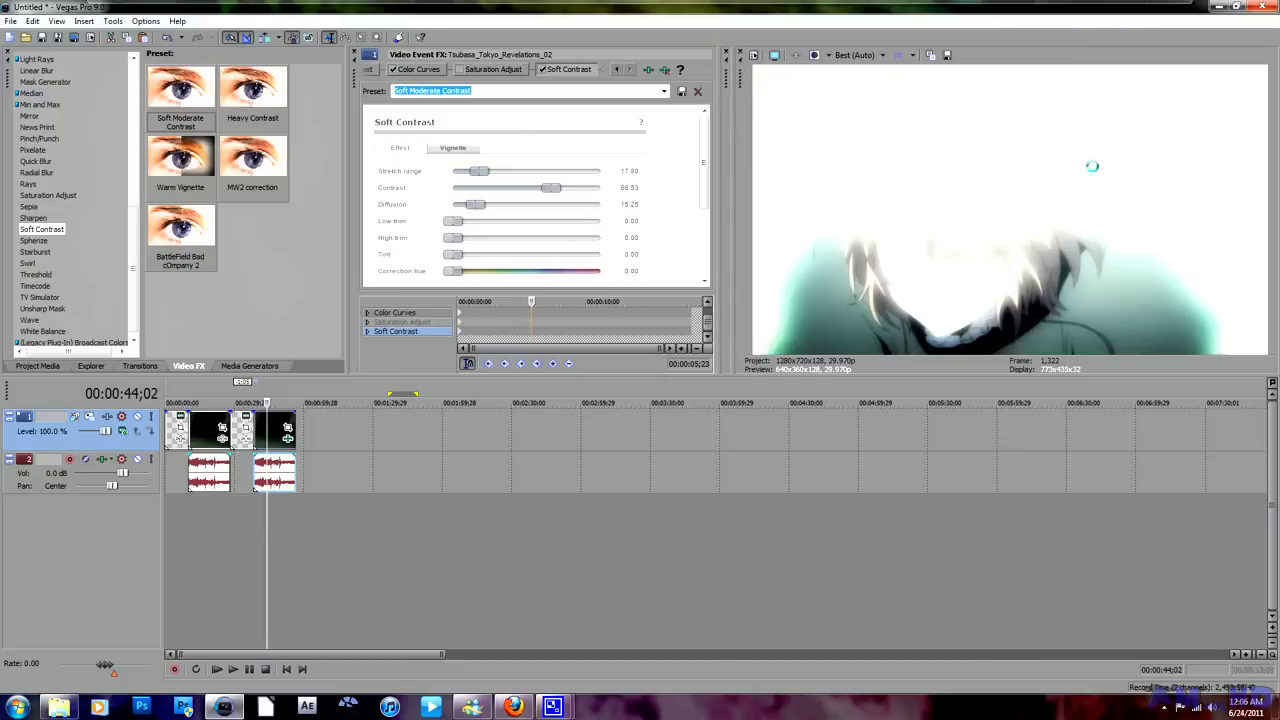
Toggle Soft Contrast off and back on to compare, then preview the frame at 00:00:53;17.
left_click(540, 69)
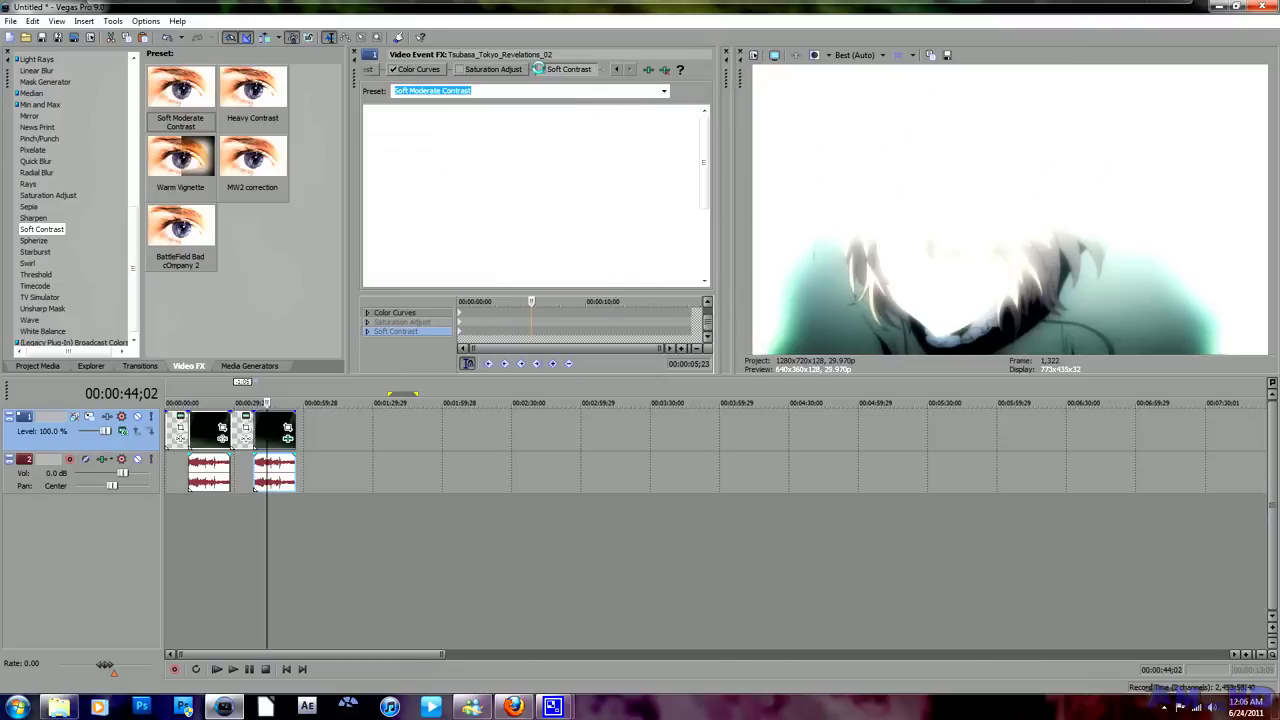
left_click(540, 69)
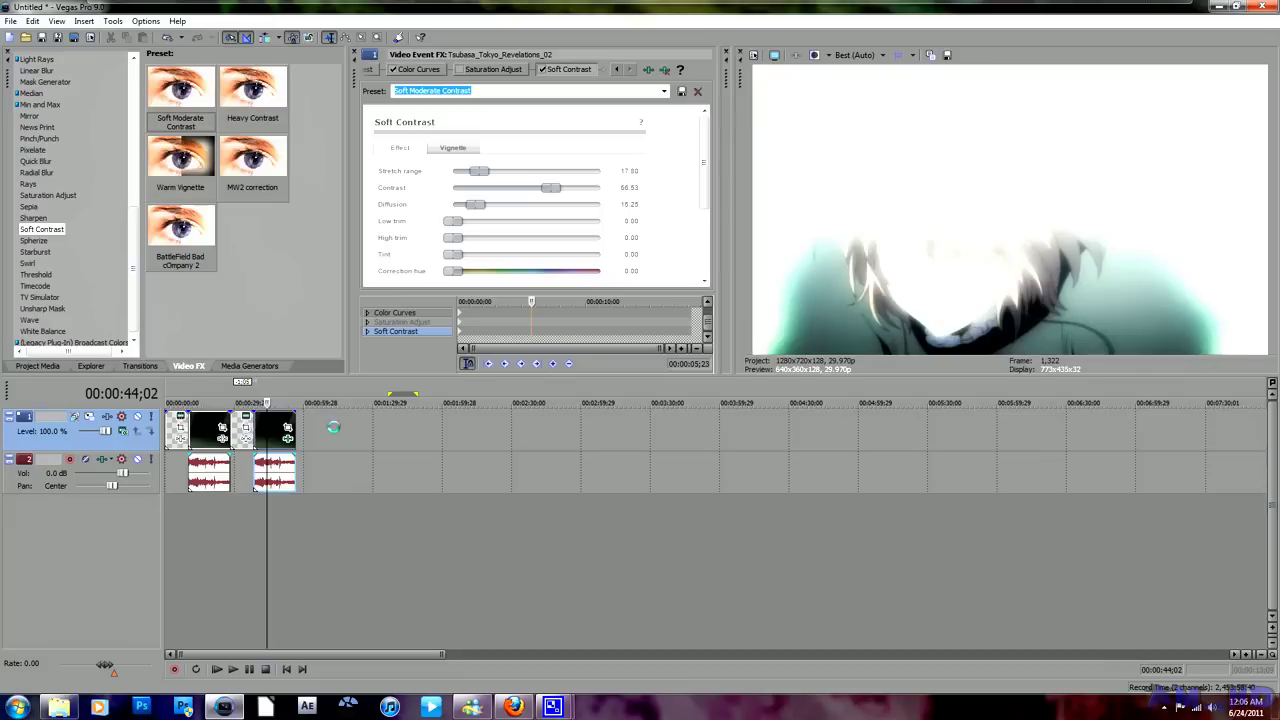
left_click_drag(274, 420, 289, 416)
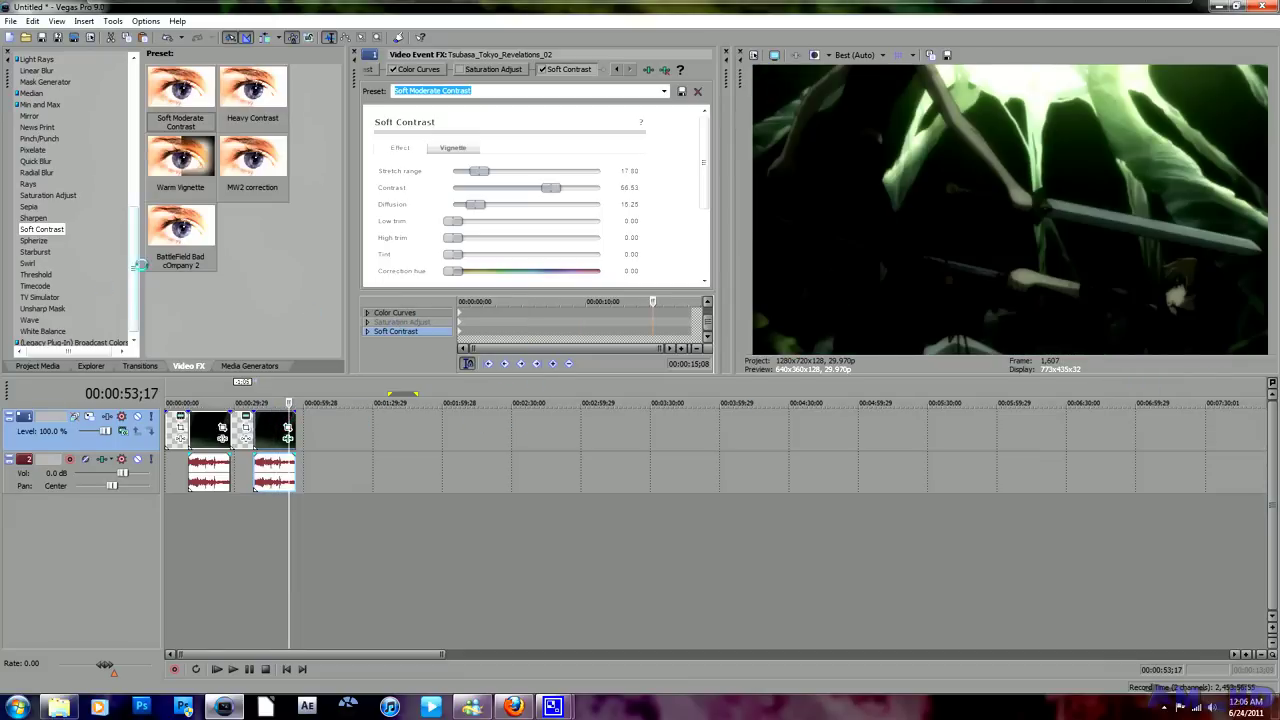
Check the graded footage at 00:00:43;15, 00:00:46;20, 00:00:14;29 and 00:00:44;28.
left_click_drag(137, 268, 137, 90)
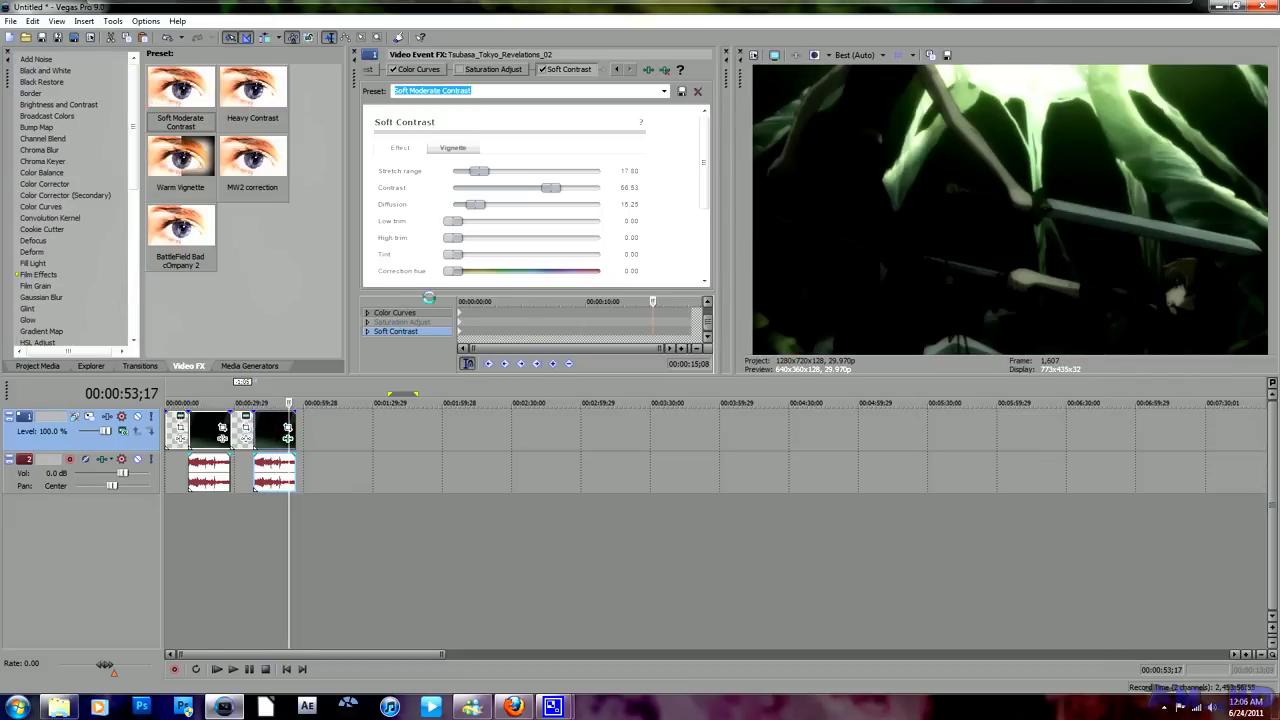
left_click(266, 437)
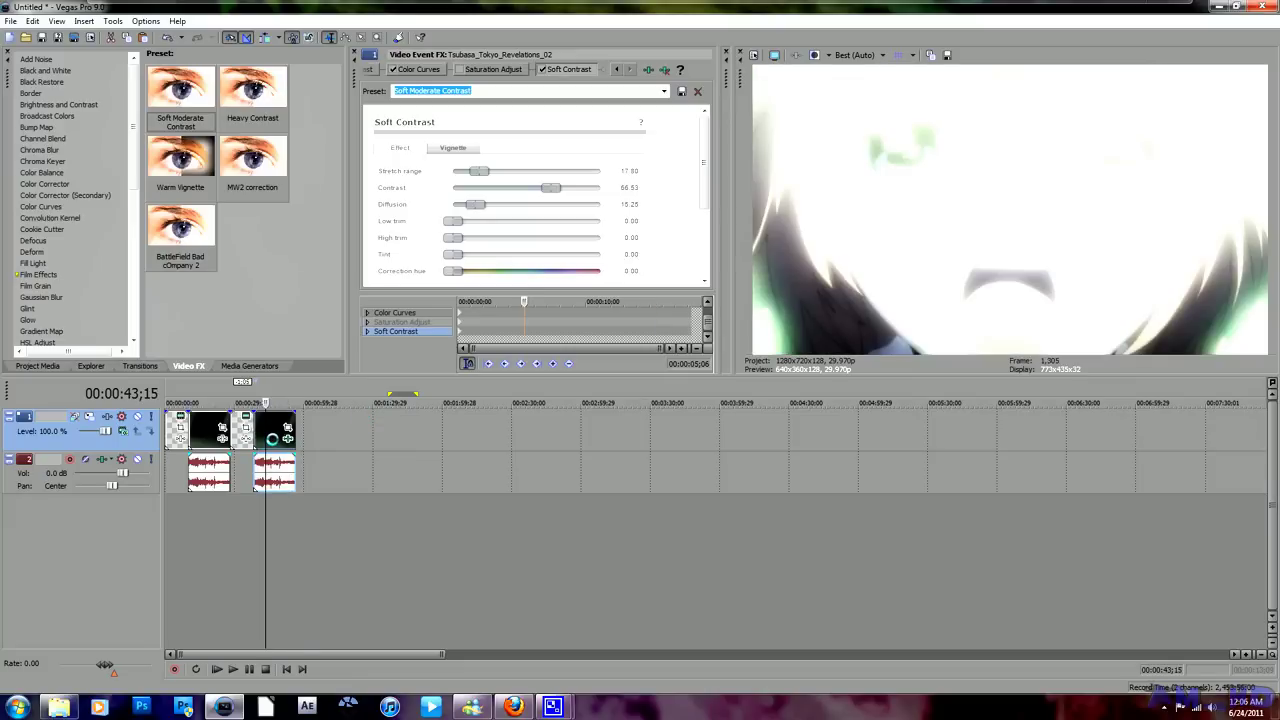
left_click(272, 437)
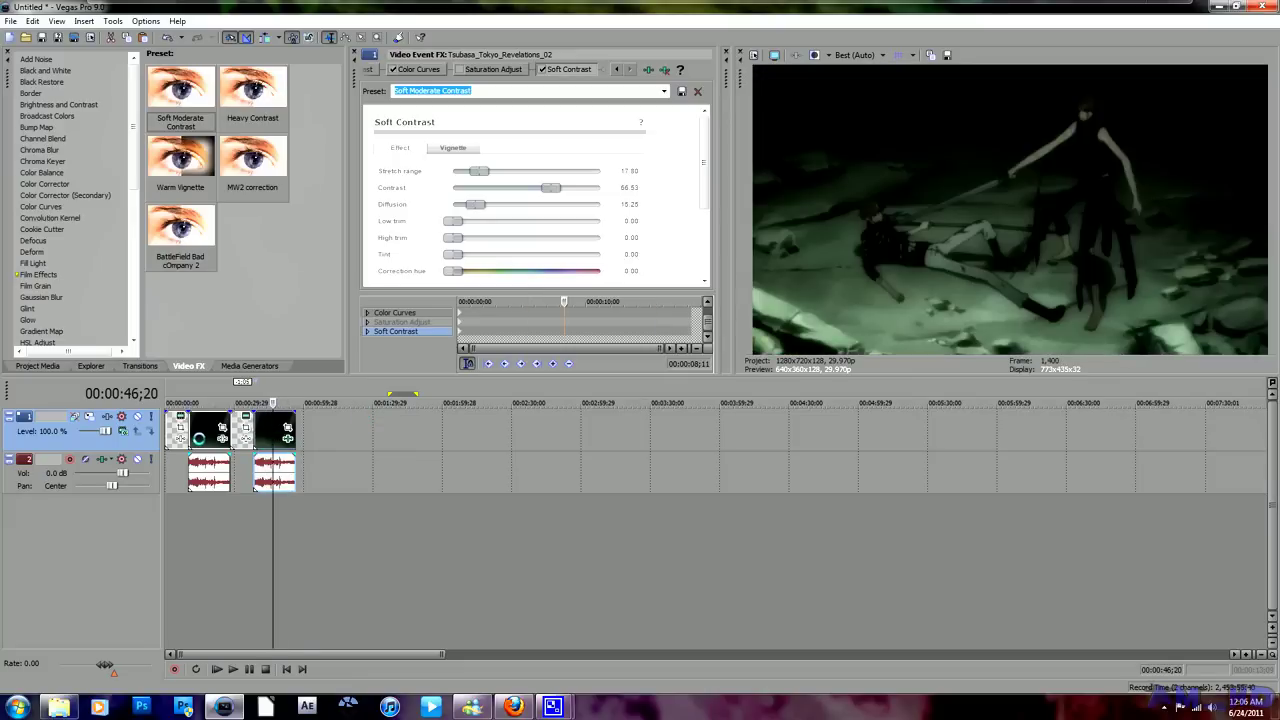
left_click(199, 437)
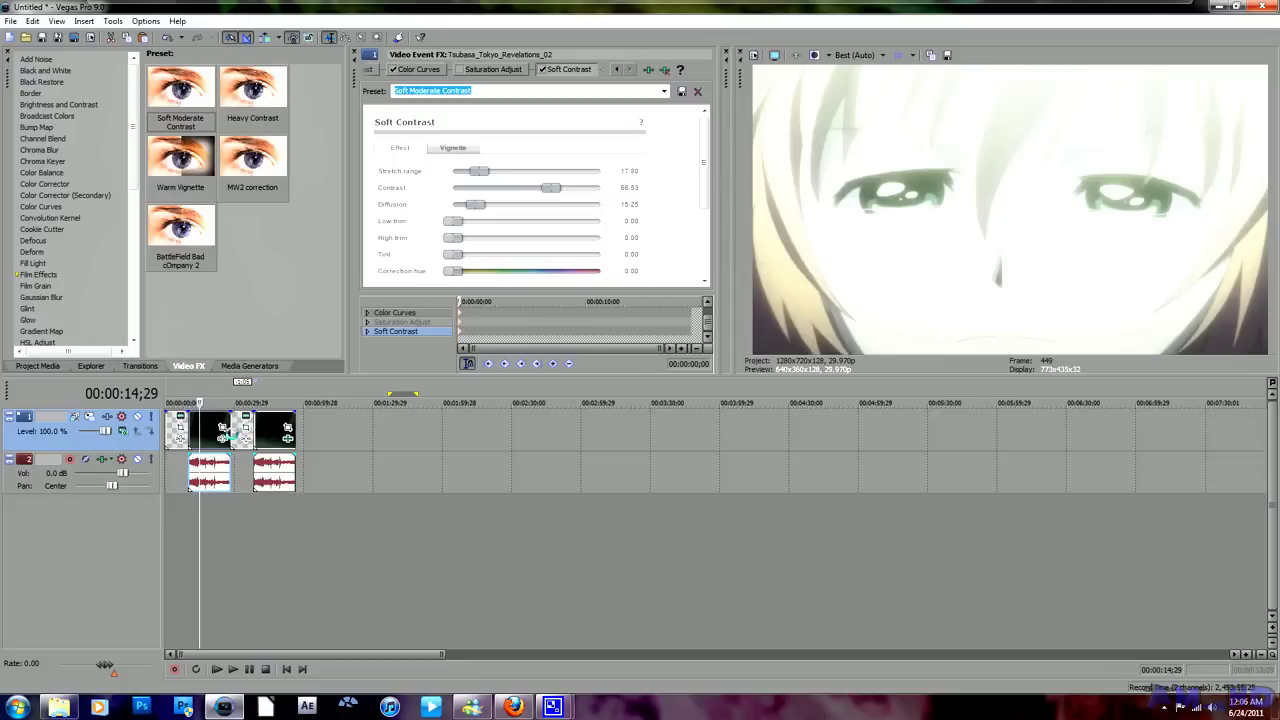
left_click(214, 432)
left_click(268, 430)
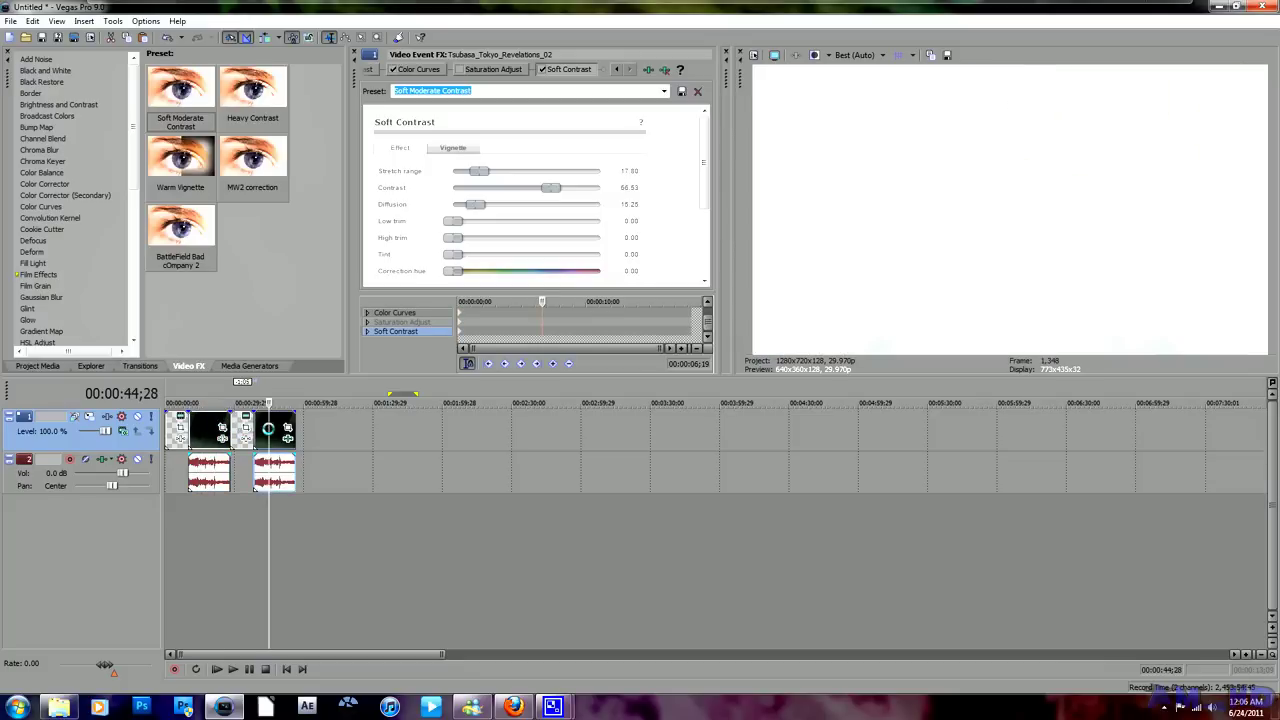